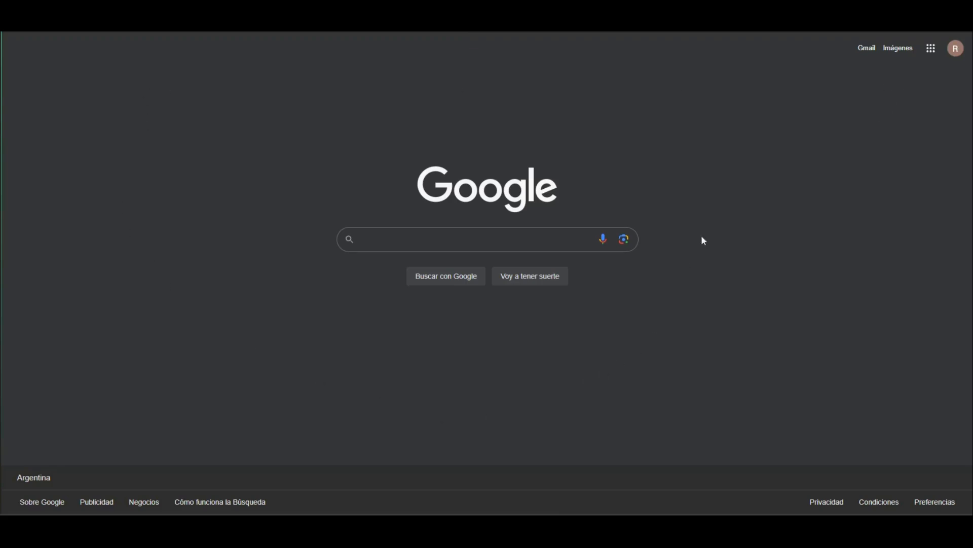
- Open Hojas de cálculo (Google Sheets) from the Google apps grid
click(930, 51)
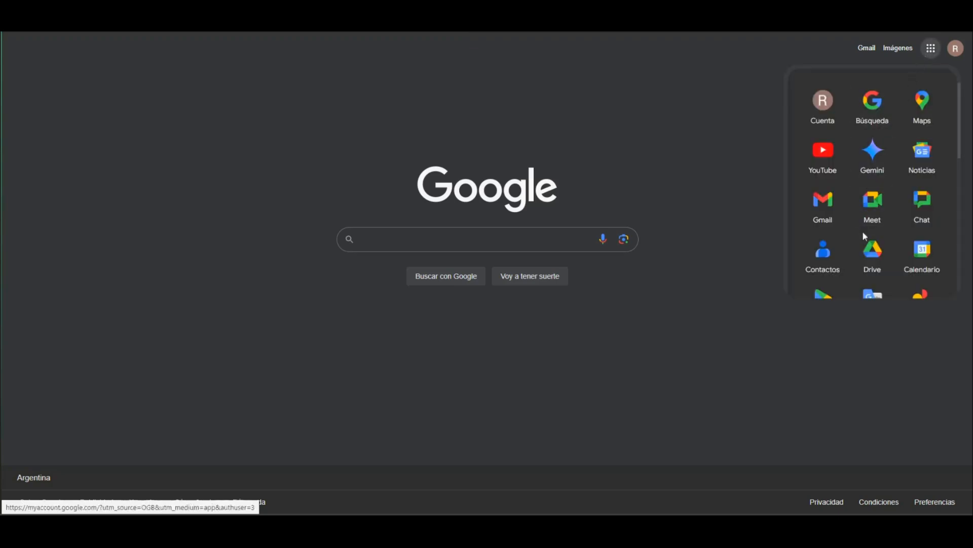
scroll(870, 218, down, 4)
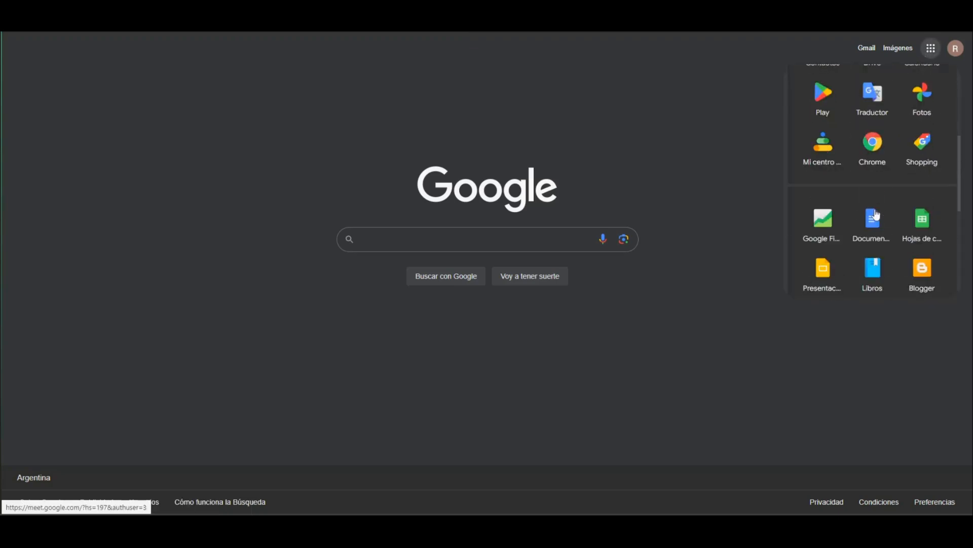
click(926, 231)
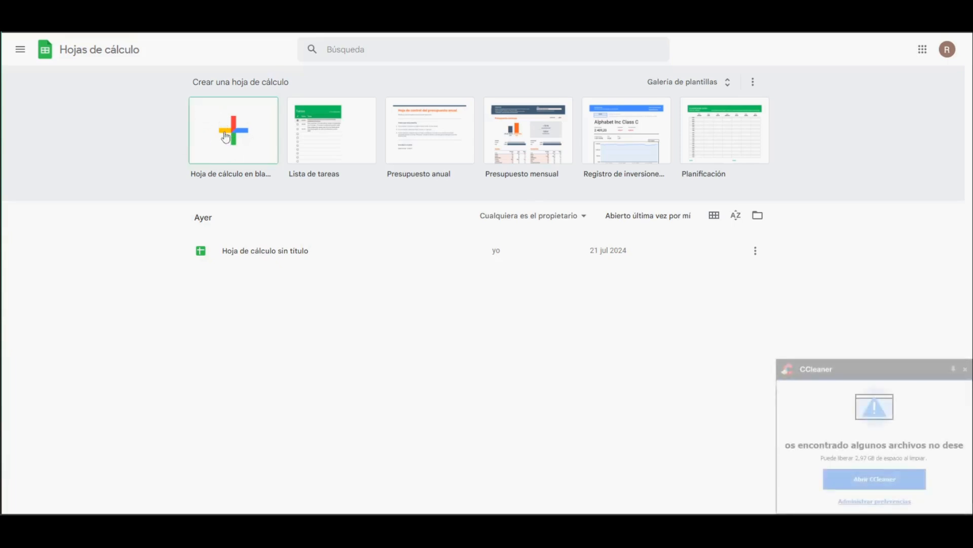
- Create a blank spreadsheet and dismiss the Tablas suggestions panel
click(226, 136)
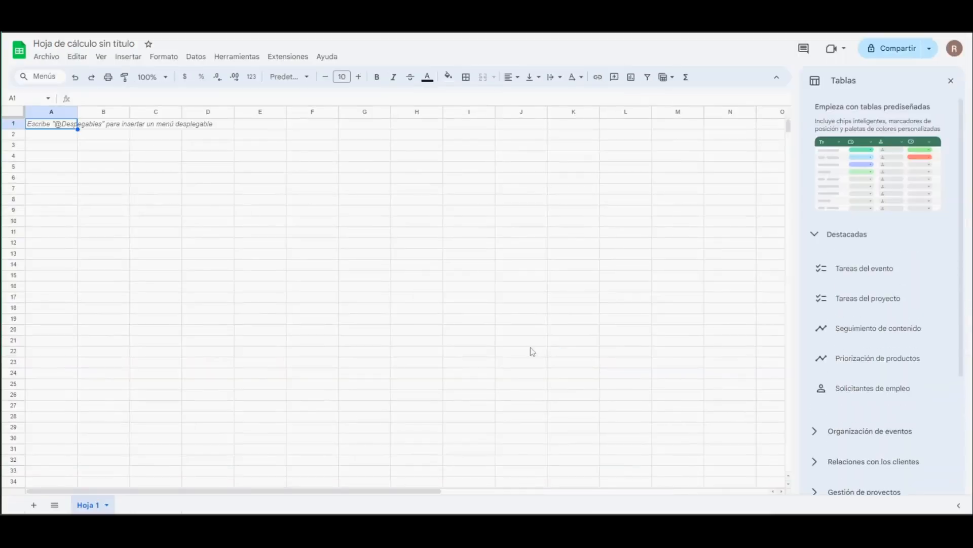
click(951, 81)
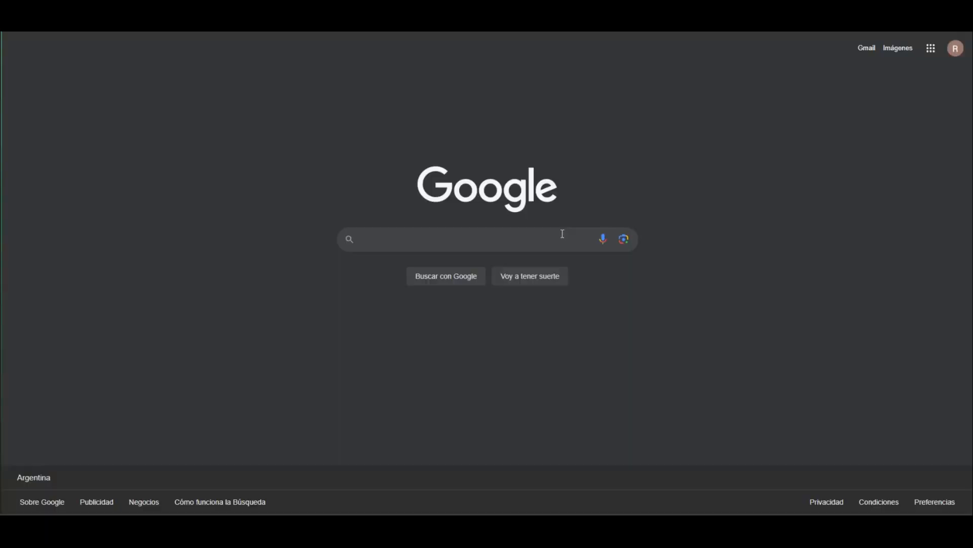
- In Google Drive, use Nuevo to create a new Hojas de cálculo de Google file
click(932, 51)
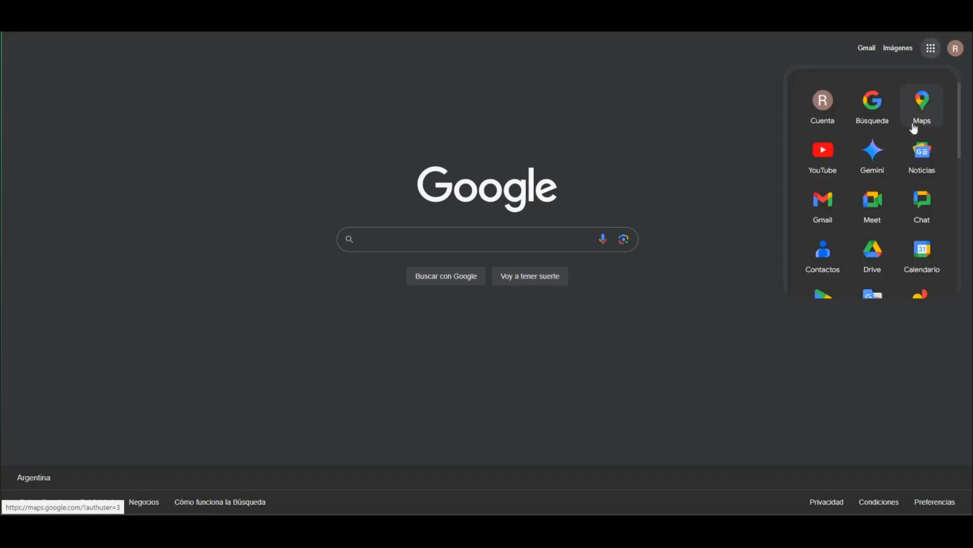
click(876, 258)
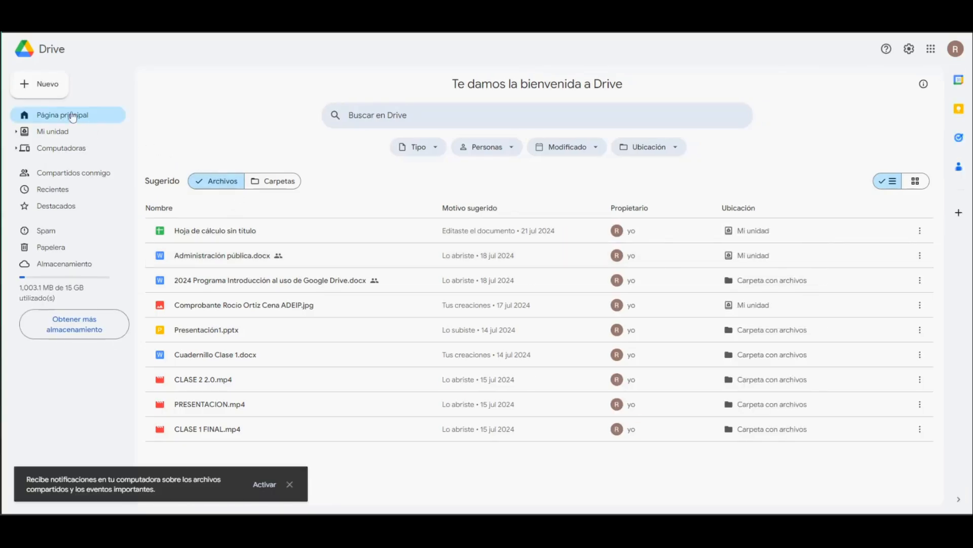
click(41, 87)
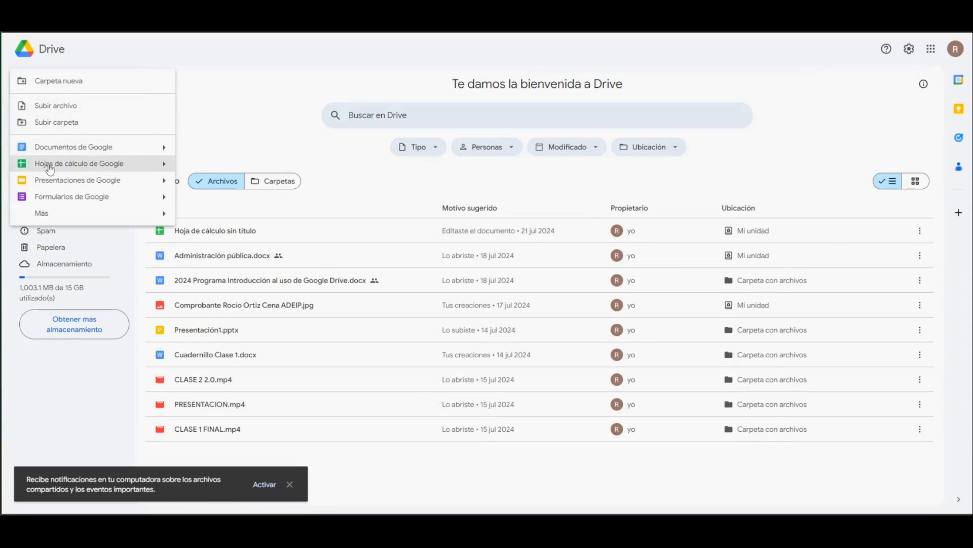
click(131, 169)
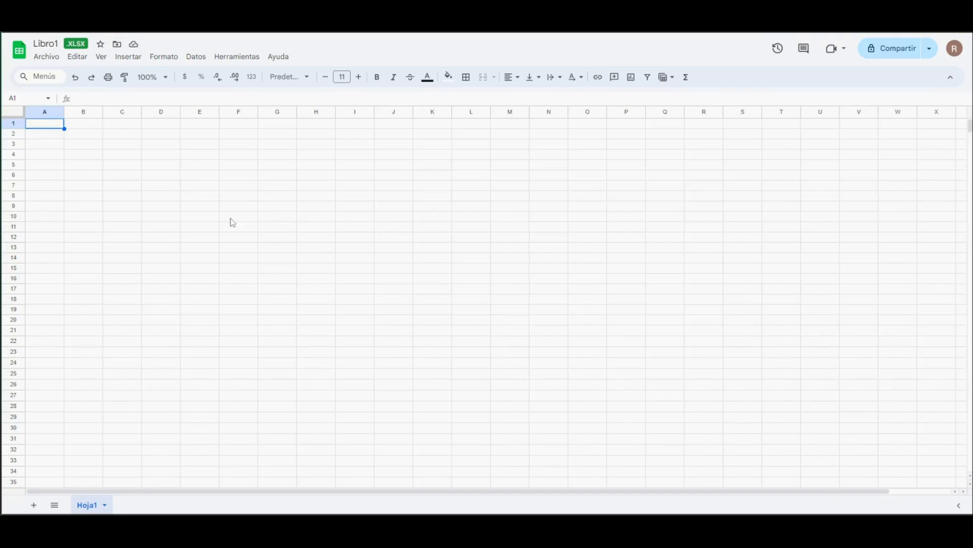
- Rename Libro1 to 'Hojas de calculo', then briefly check the Comentarios panel
click(39, 44)
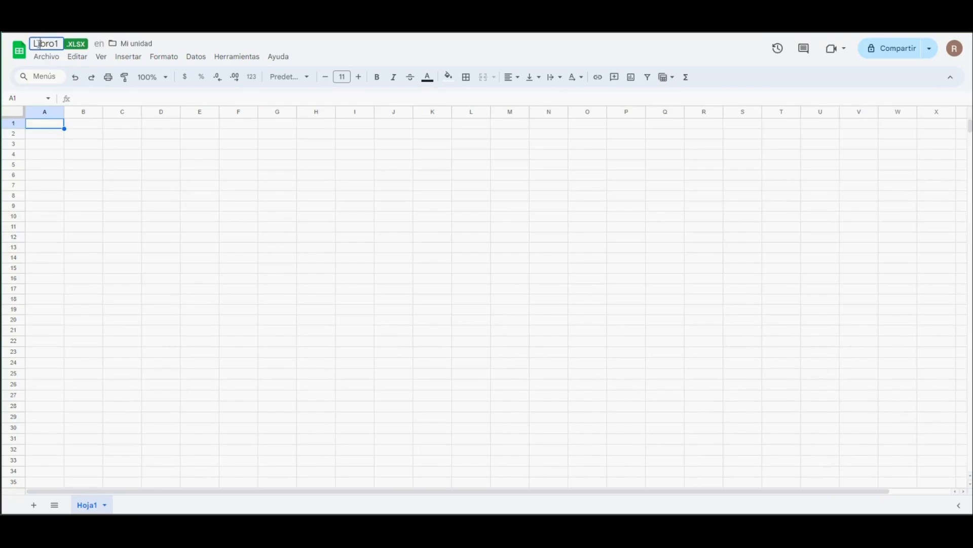
drag(35, 43, 73, 49)
key(BackSpace)
text(Hojas de calc)
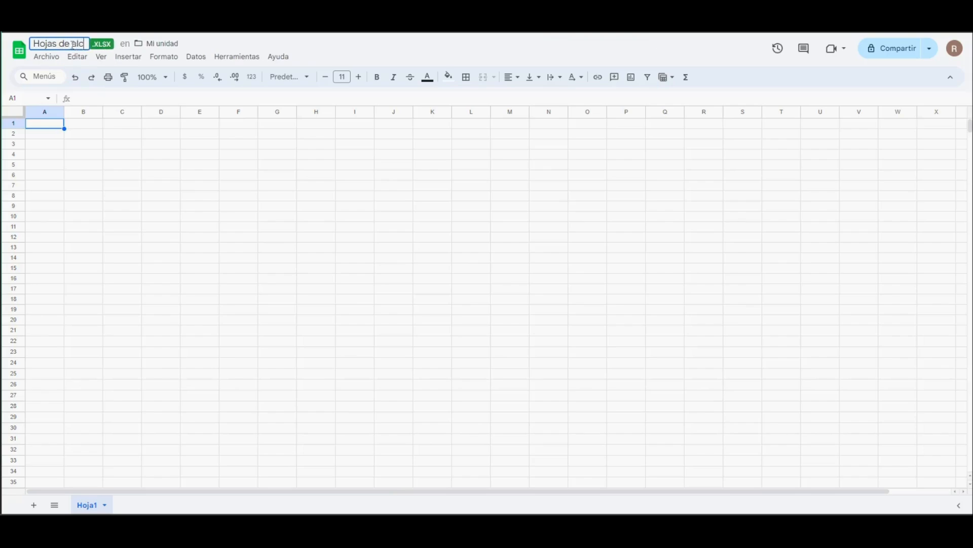
text(ulo)
click(122, 216)
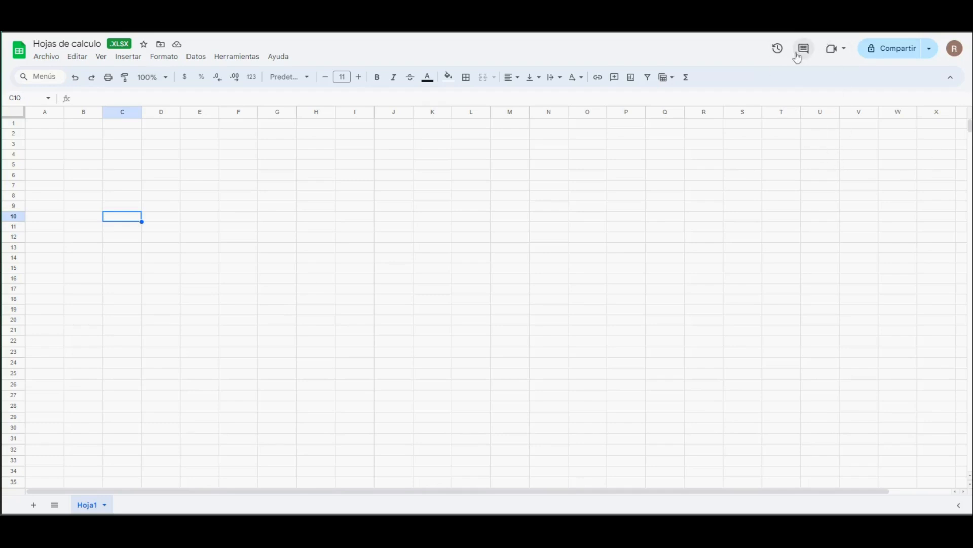
click(803, 49)
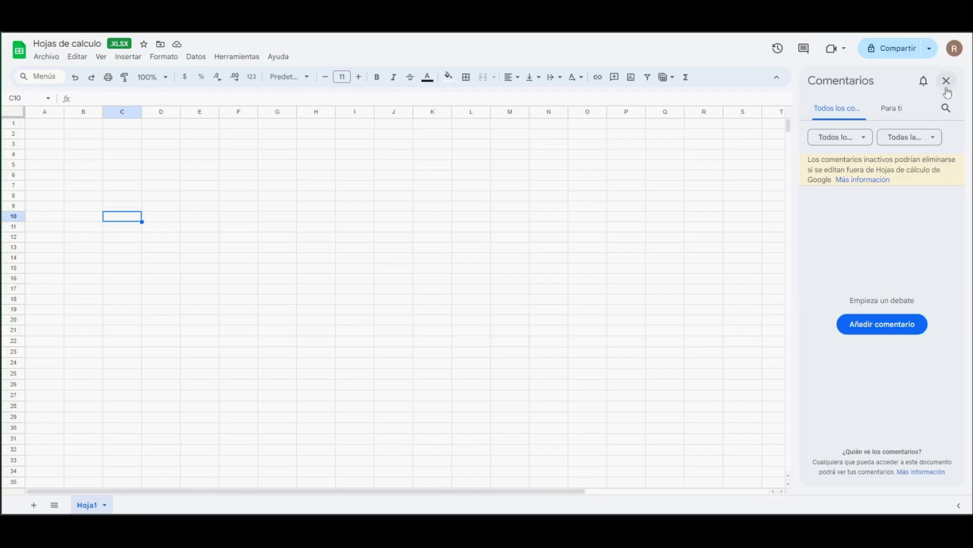
click(947, 89)
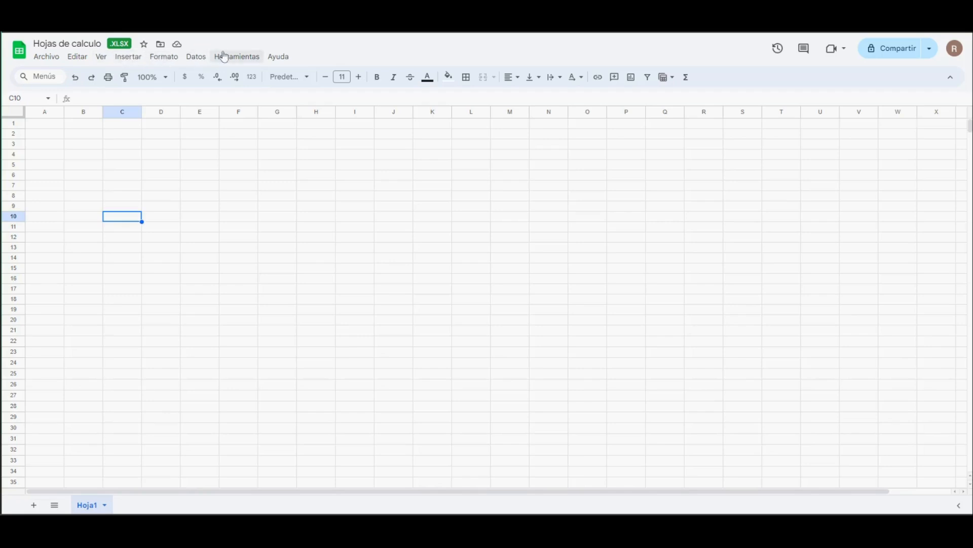
click(38, 61)
mouse_move(78, 74)
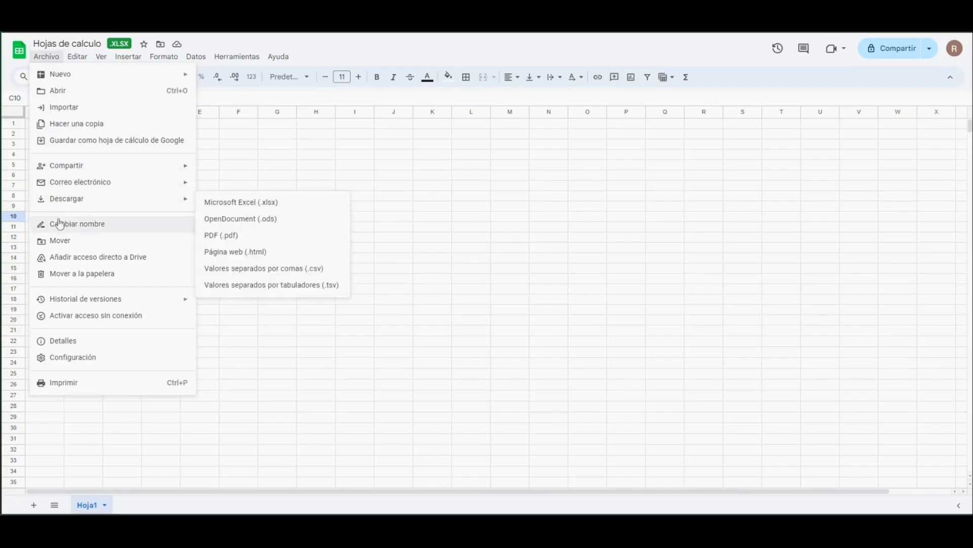
click(100, 59)
click(78, 57)
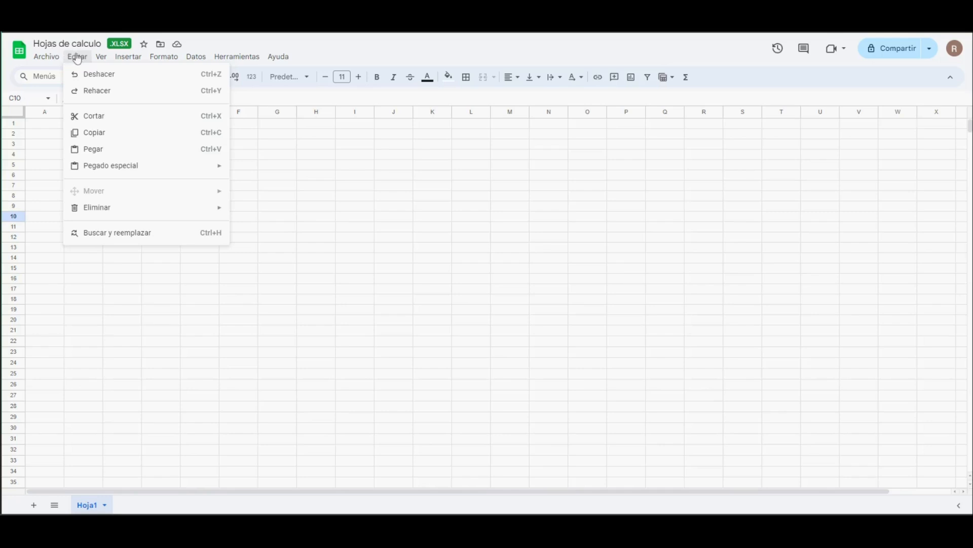
mouse_move(106, 58)
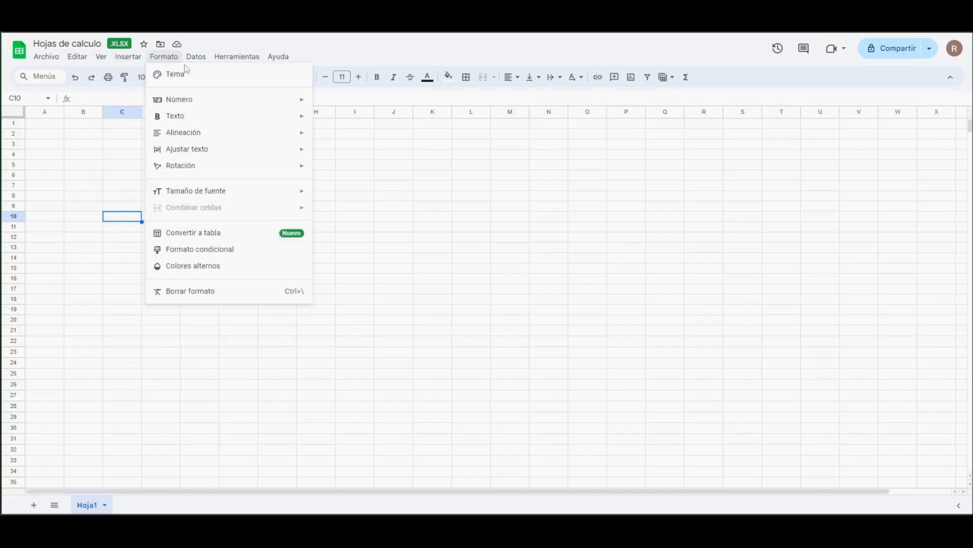
mouse_move(202, 62)
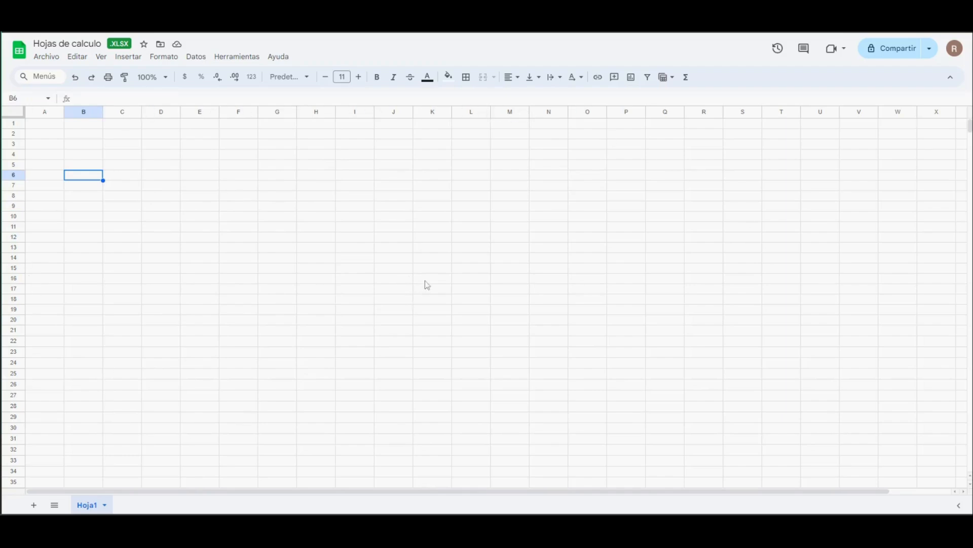
click(13, 134)
click(13, 144)
click(15, 175)
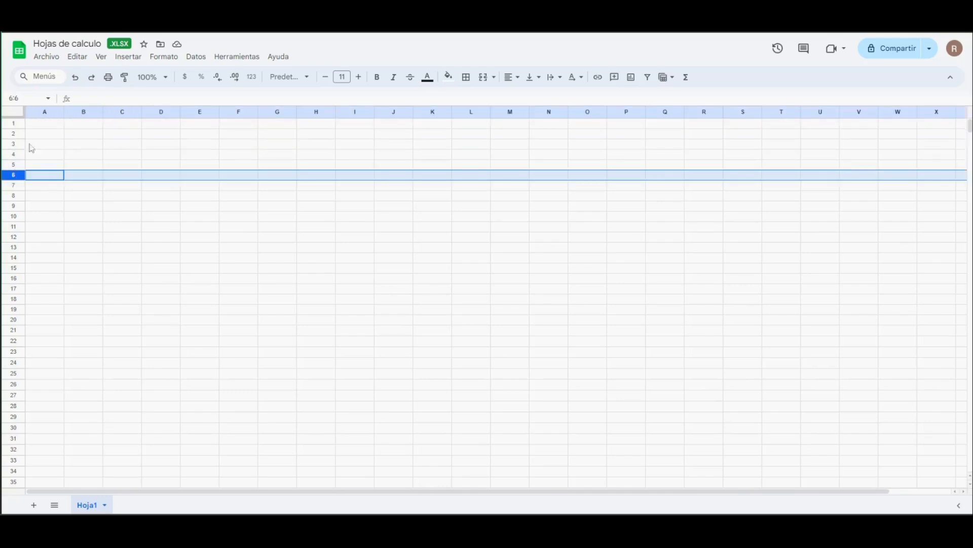
click(44, 113)
click(85, 113)
click(200, 112)
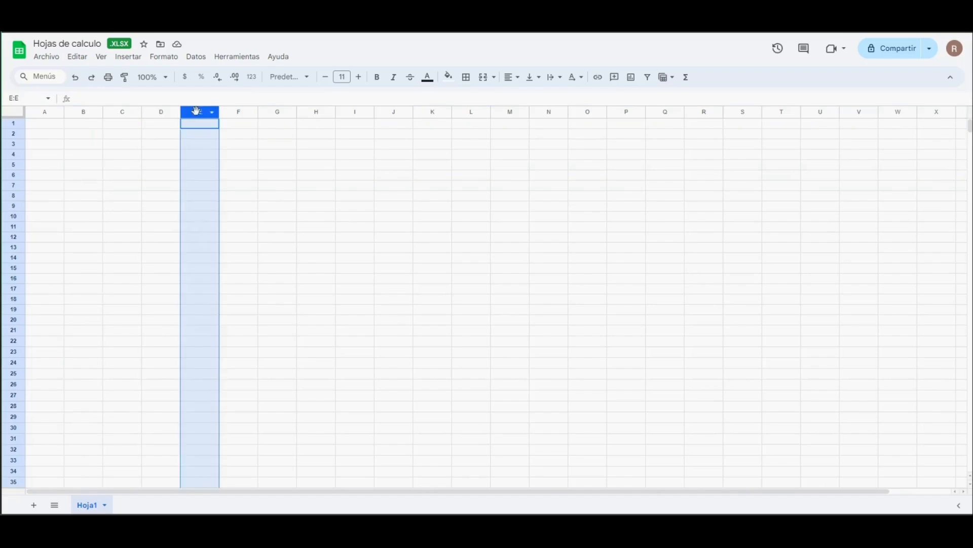
click(251, 113)
click(78, 202)
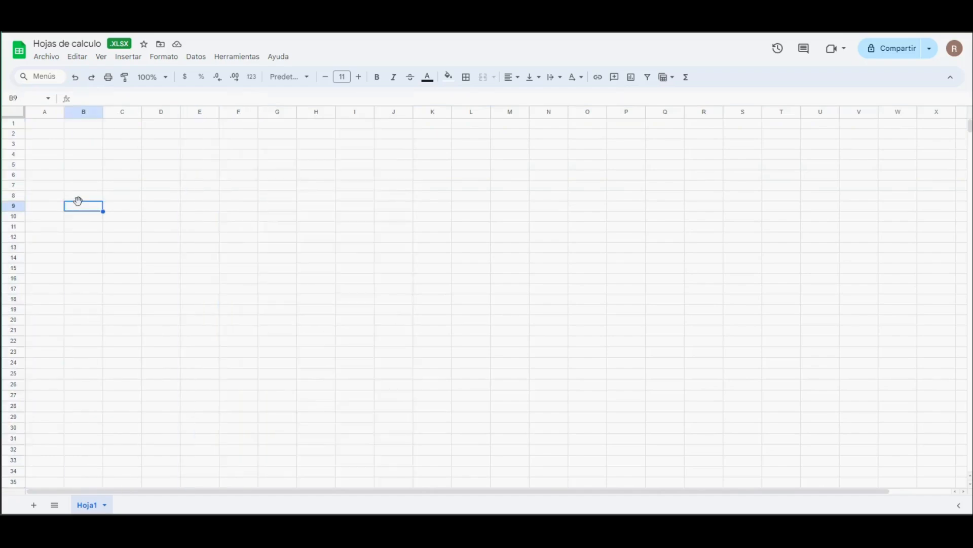
click(121, 208)
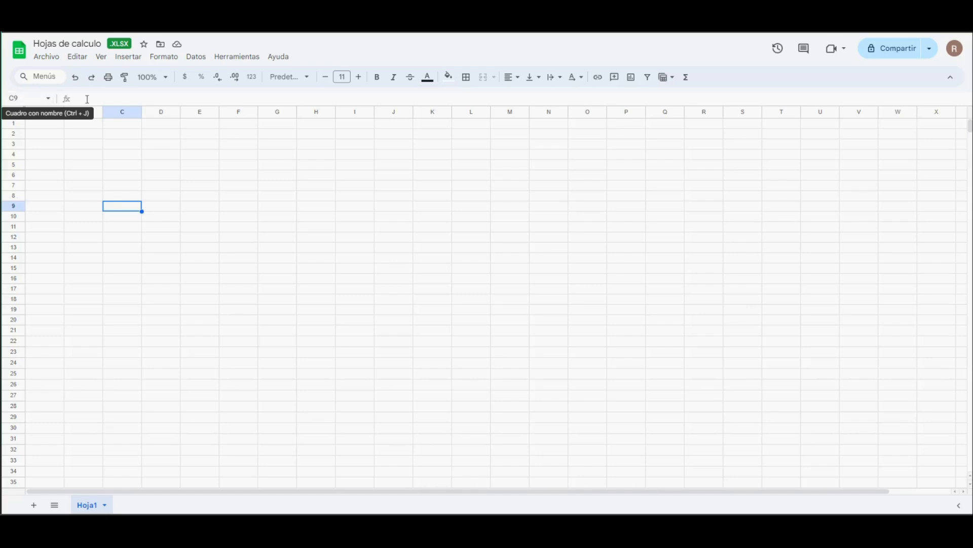
- Enter 'Esto es un texto' in cell C9, fixing the typo before committing
click(103, 99)
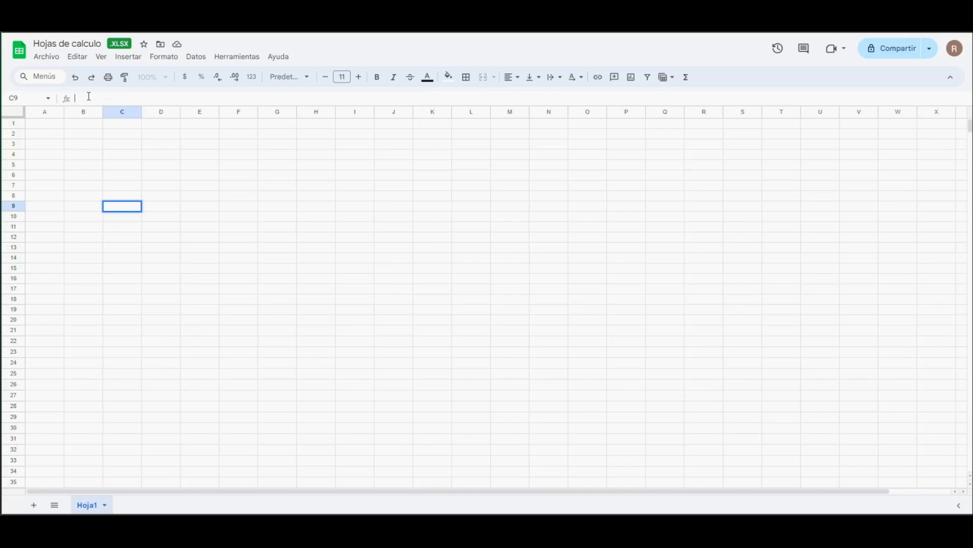
click(123, 207)
text(Esto es un te)
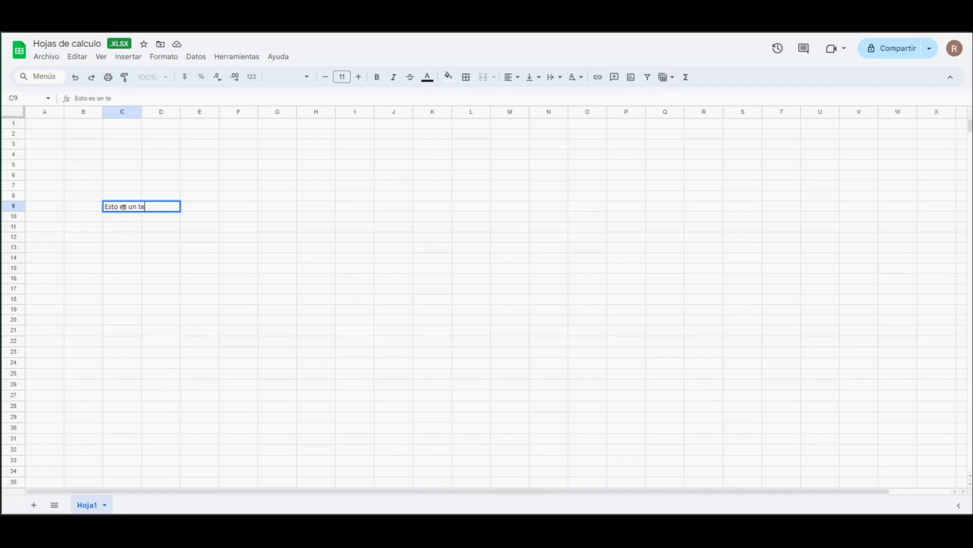
text(xtp)
text(exto)
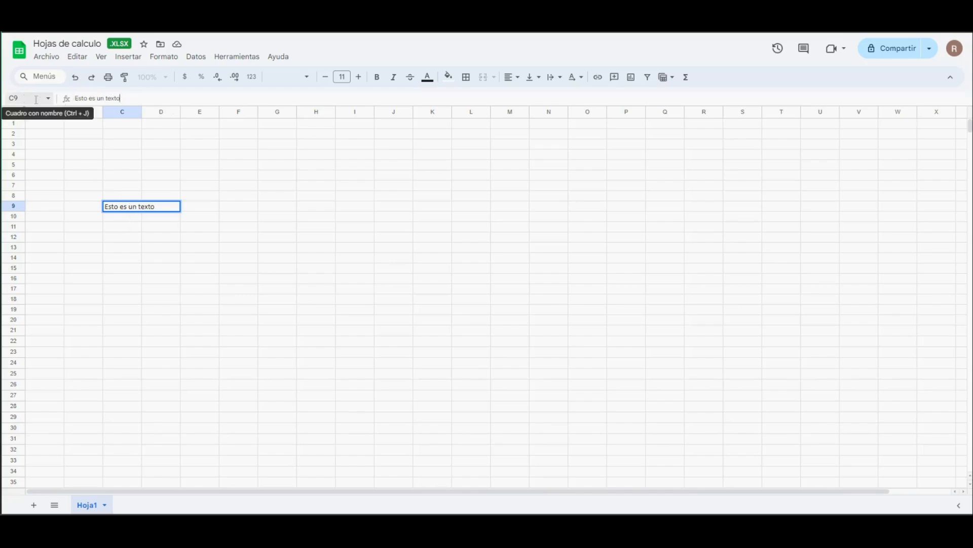
click(238, 237)
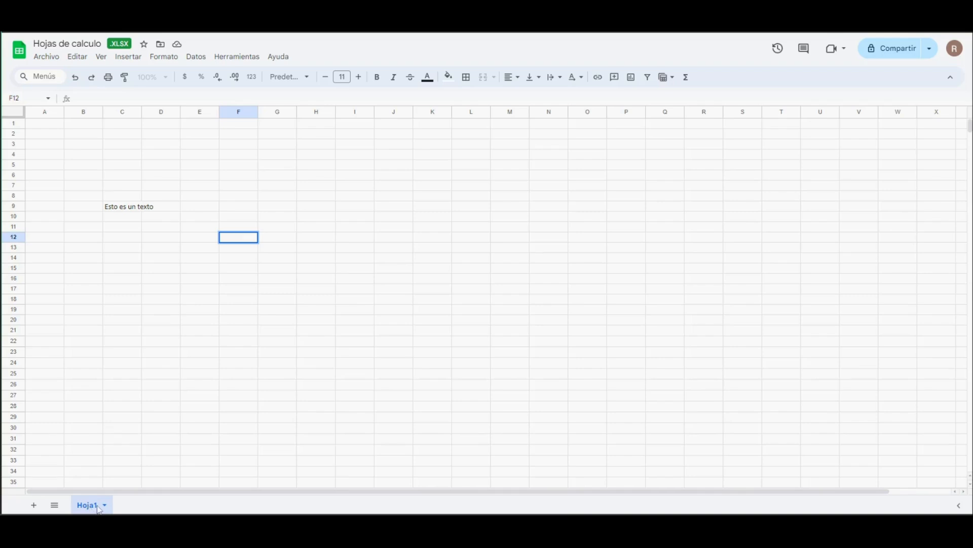
- Add a new sheet Hoja 2 and duplicate Hoja1 as Copia de Hoja1
click(33, 505)
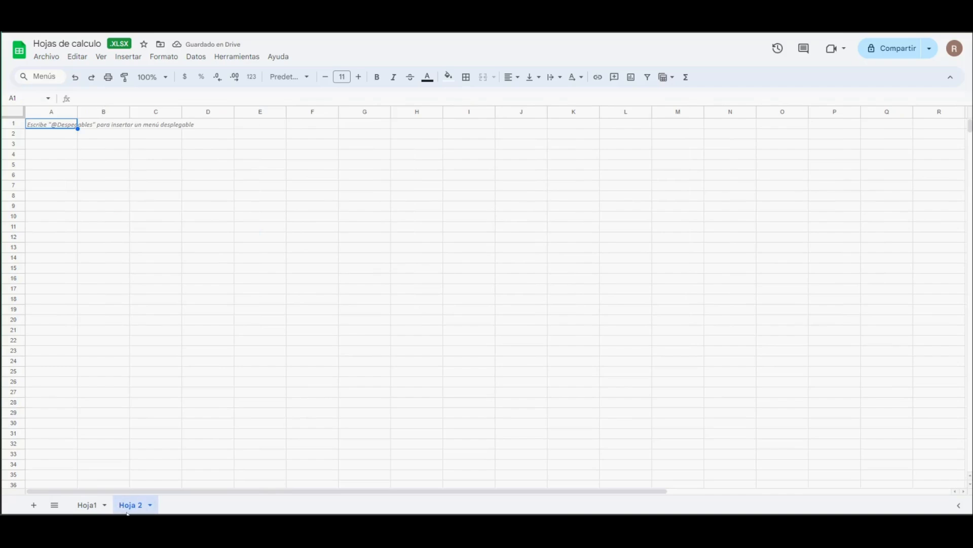
click(54, 505)
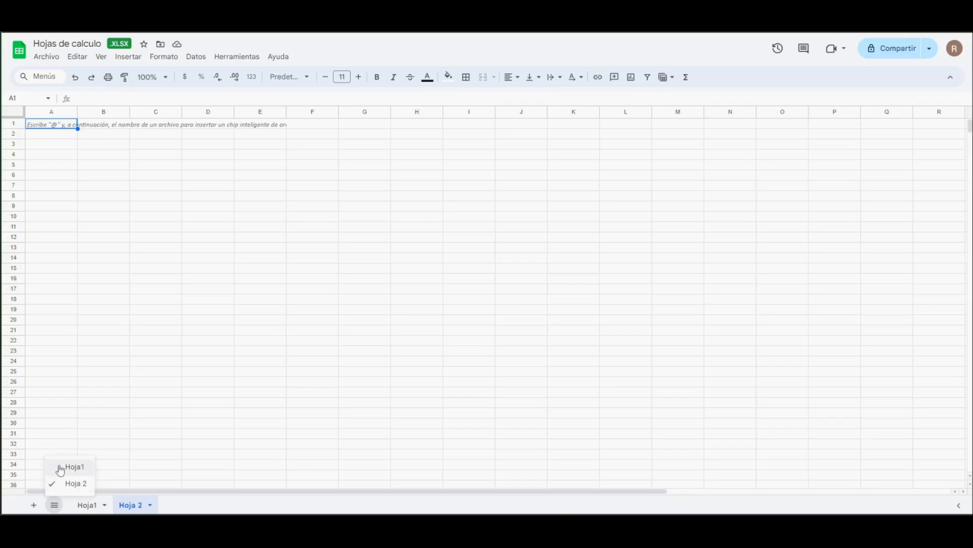
right_click(85, 510)
click(245, 510)
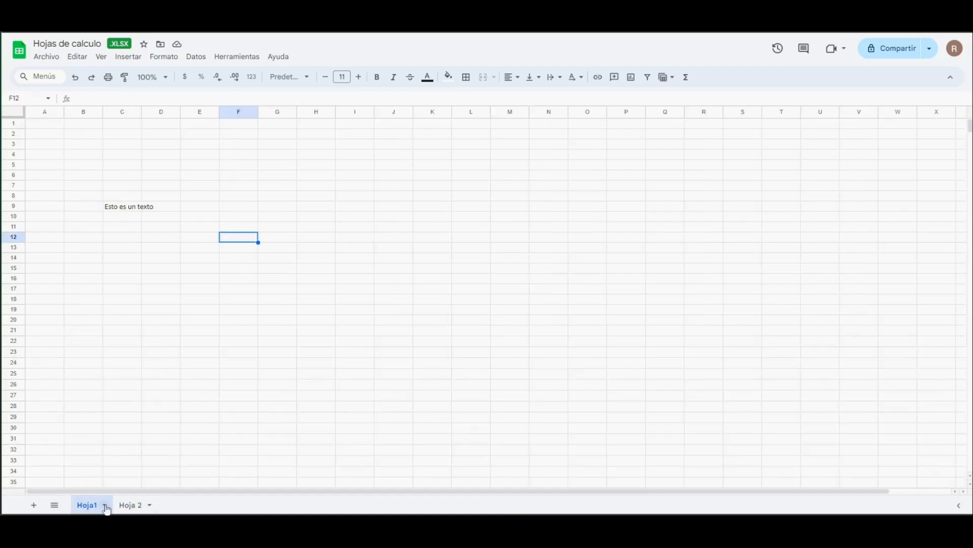
click(104, 506)
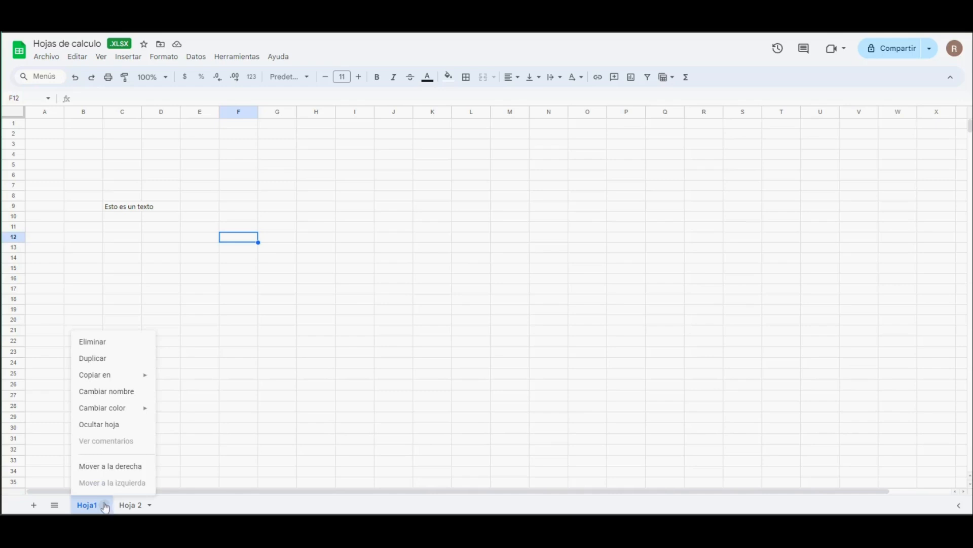
click(106, 344)
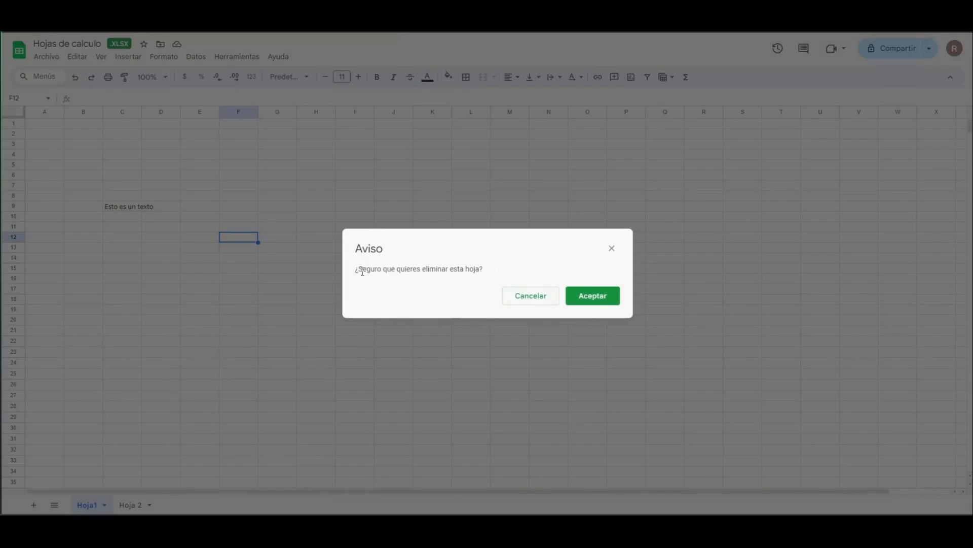
click(612, 249)
click(104, 505)
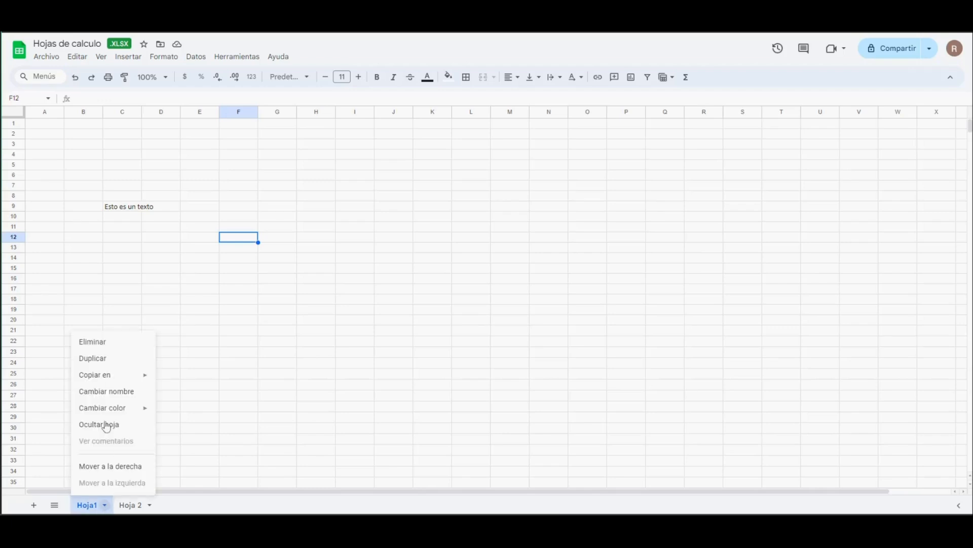
click(106, 361)
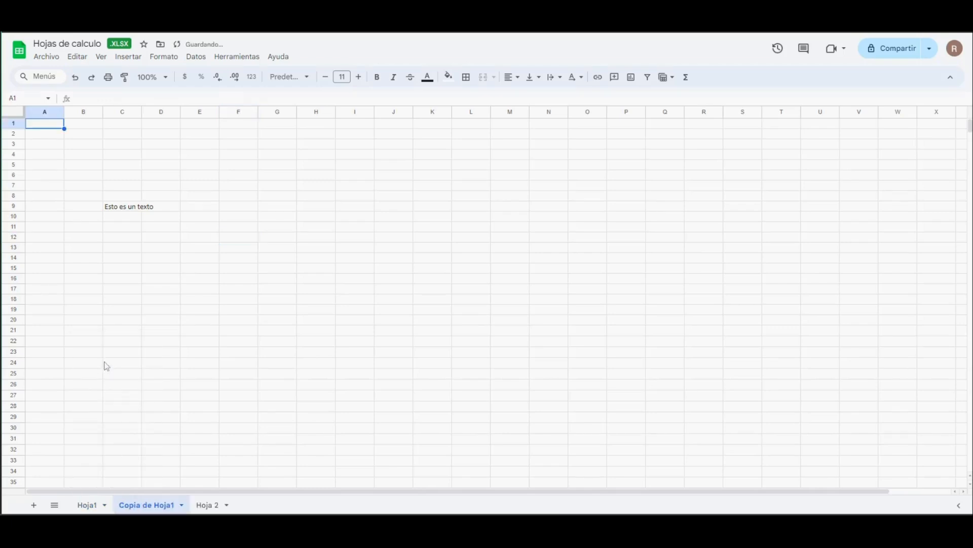
- Rename the Hoja1 sheet to Ejemplo
click(104, 505)
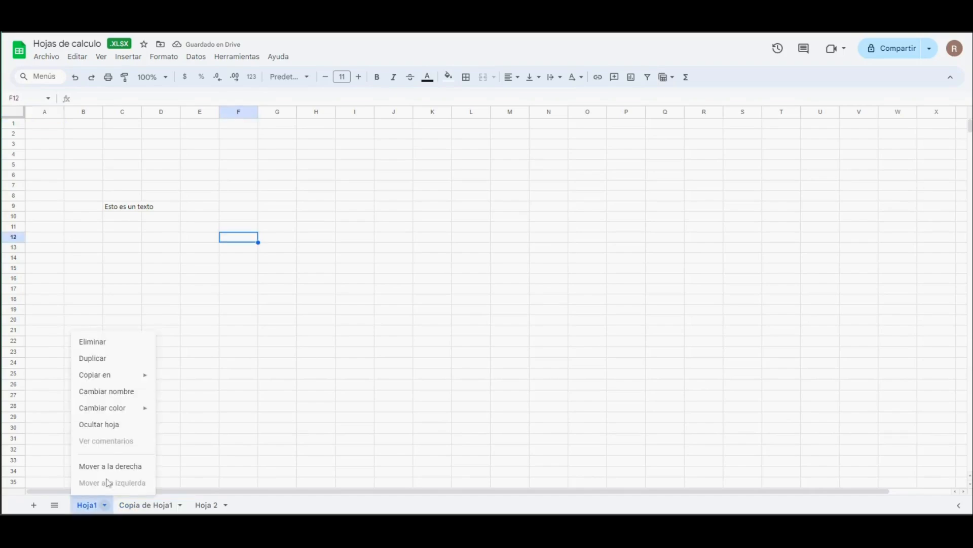
mouse_move(112, 384)
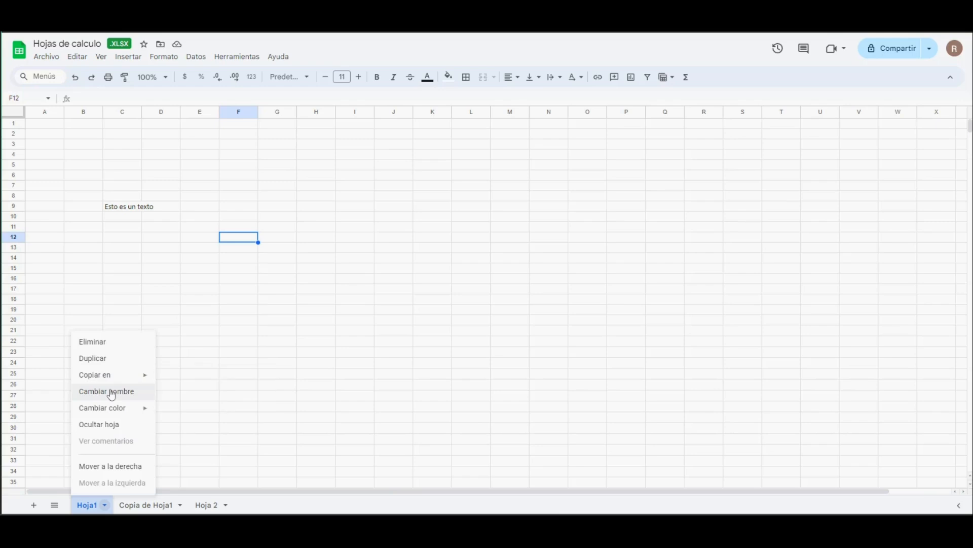
click(142, 392)
text(Ejemplo)
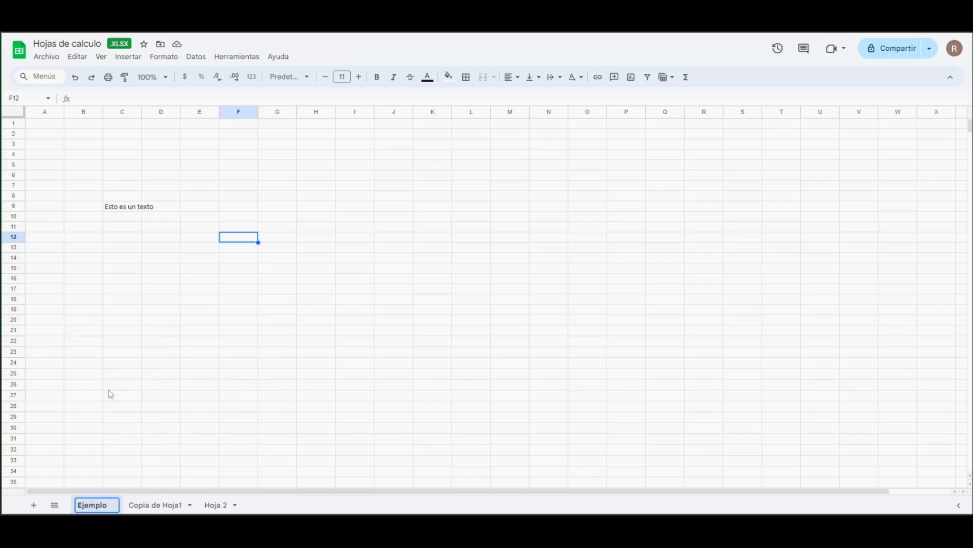
click(331, 504)
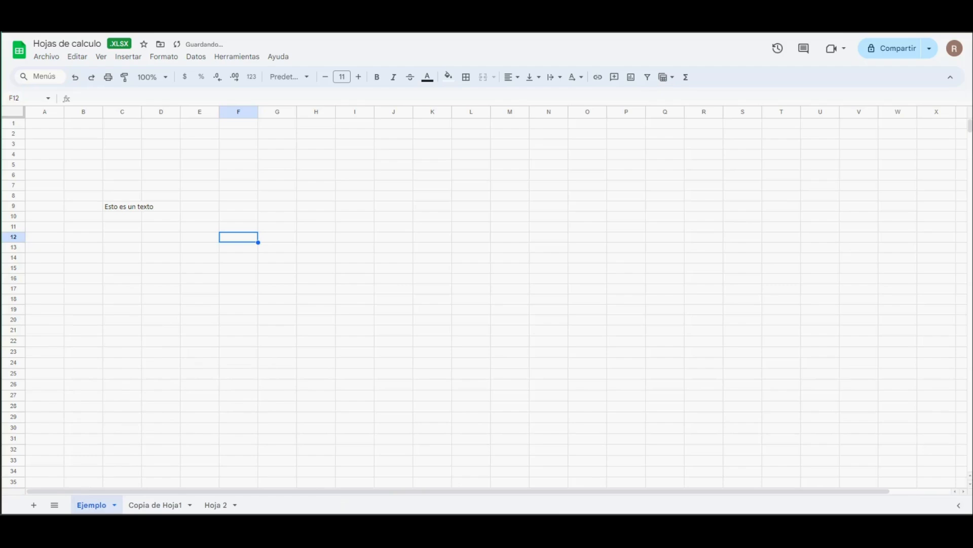
- Colour the Ejemplo sheet tab red
click(55, 504)
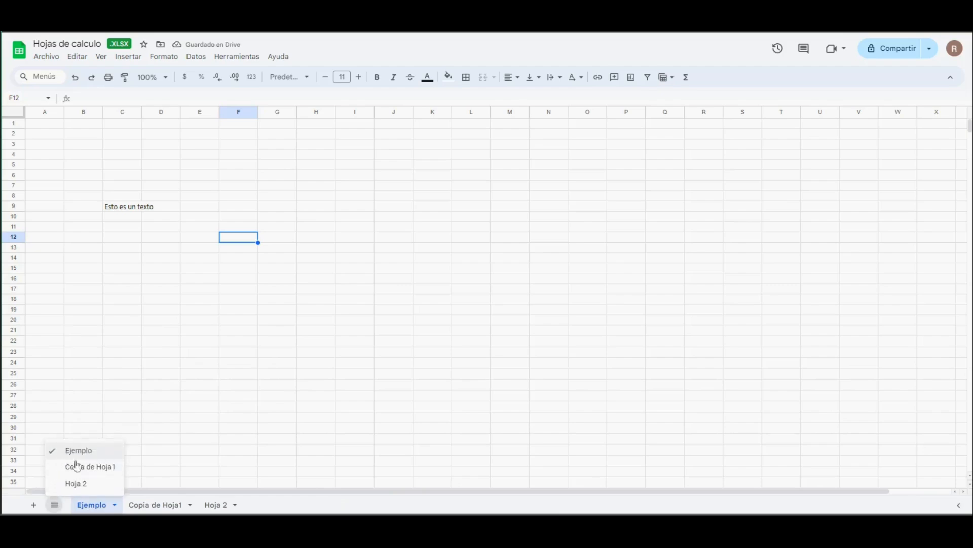
click(115, 505)
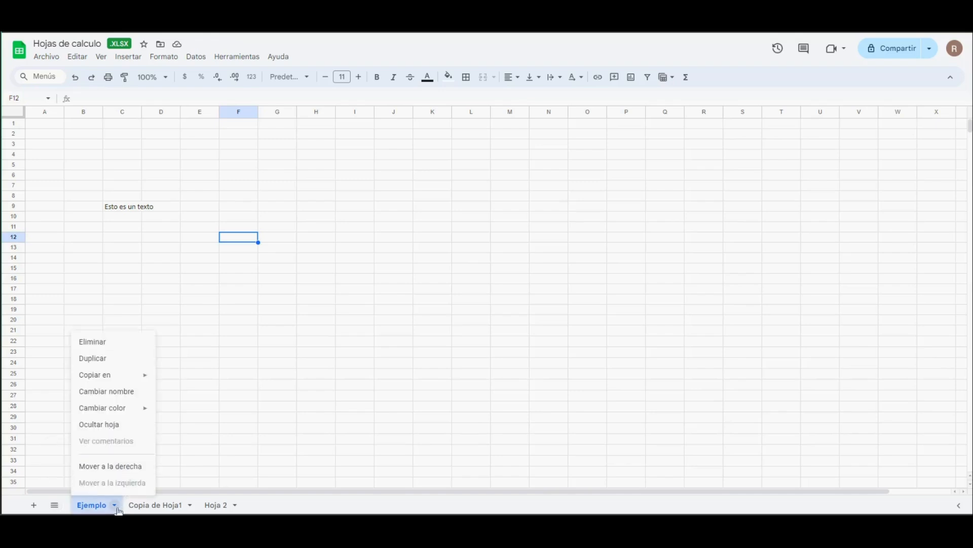
mouse_move(101, 415)
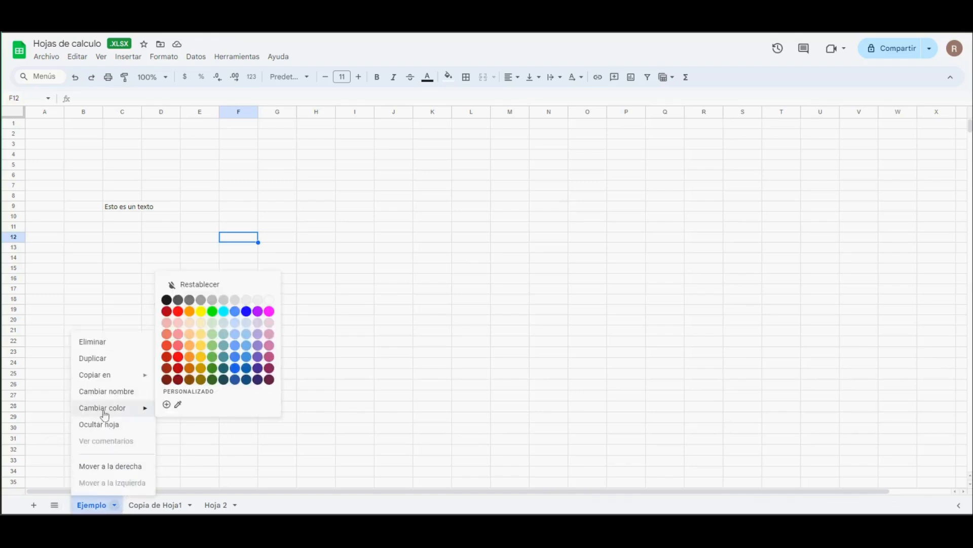
click(178, 310)
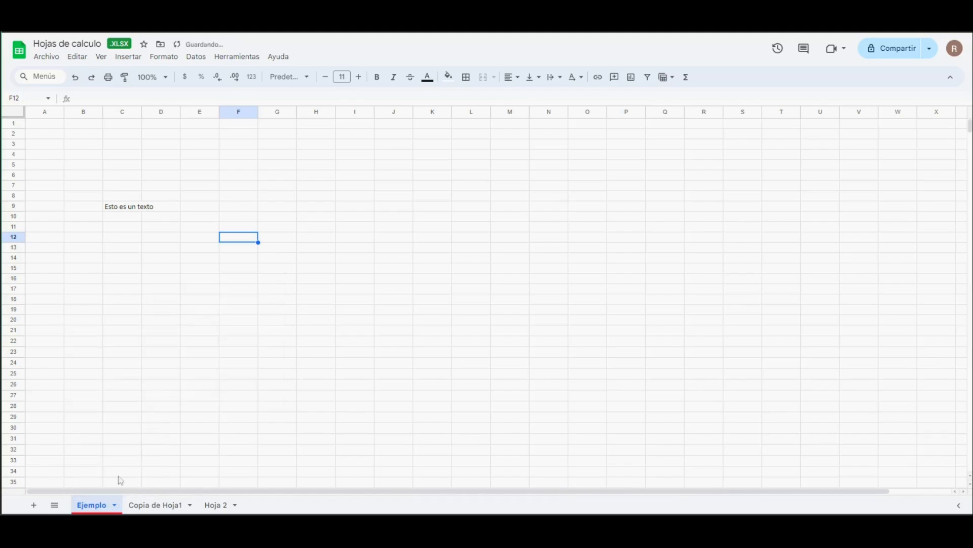
- Order the tabs Ejemplo, Hoja 2, Copia de Hoja1 and return to Ejemplo
click(114, 505)
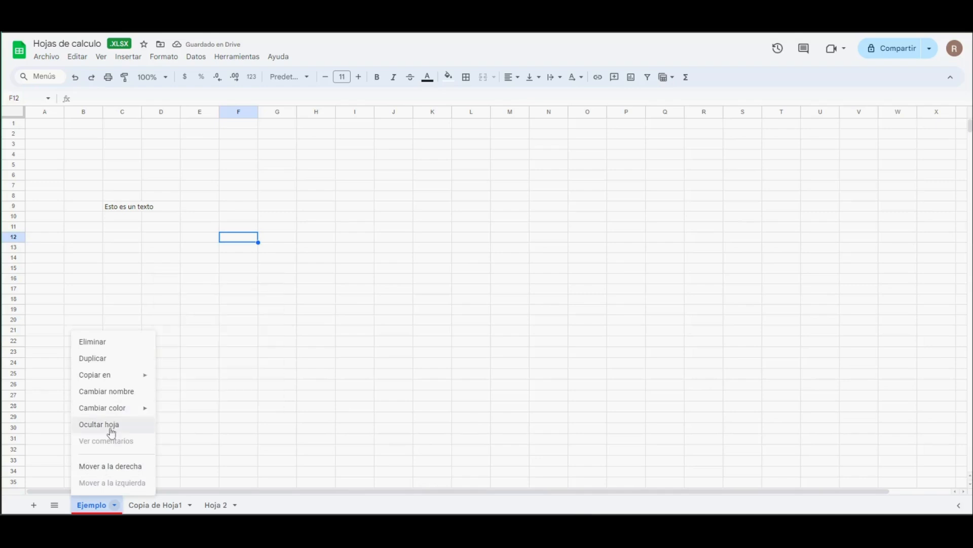
click(109, 472)
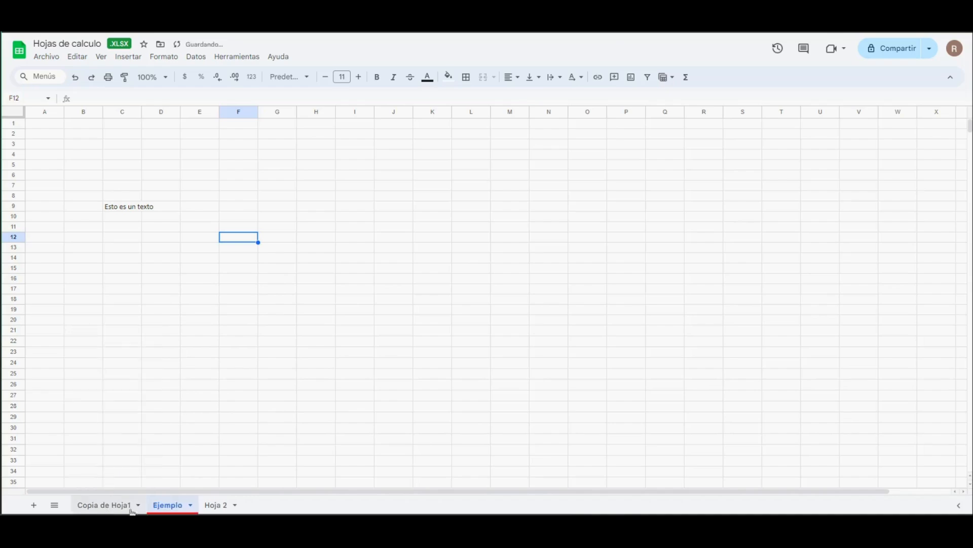
drag(171, 509, 246, 513)
drag(170, 510, 194, 512)
drag(99, 508, 237, 509)
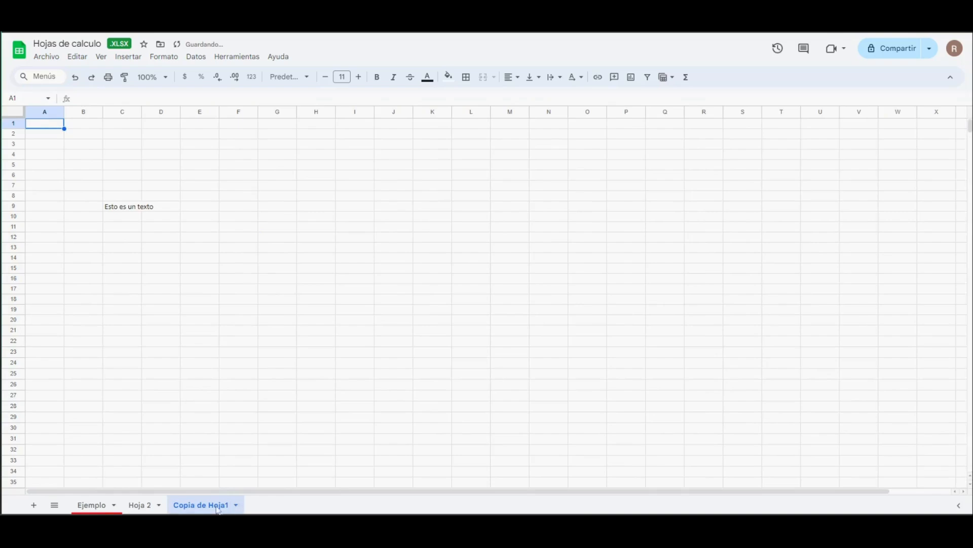
key(ctrl+shift+Page_Up)
key(ctrl+shift+Page_Up)
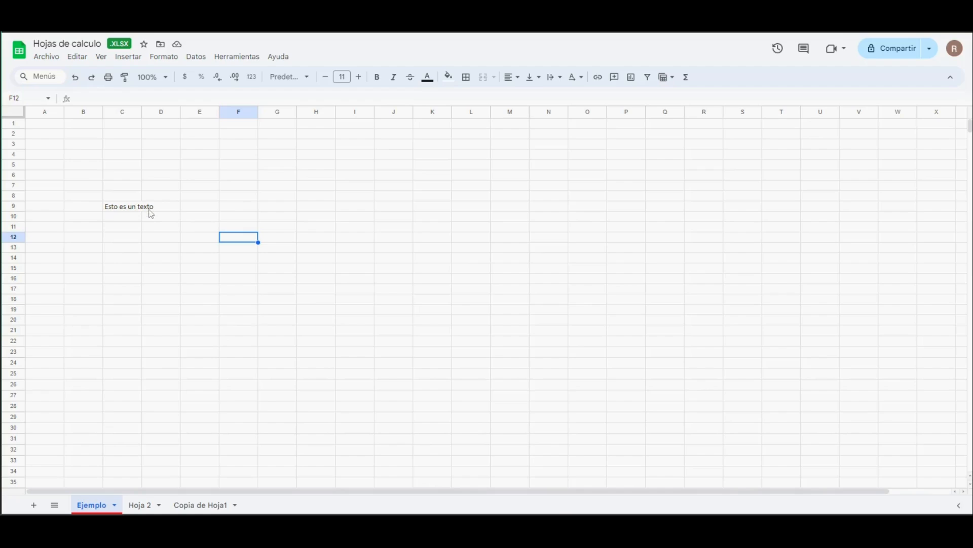
- Widen column C so 'Esto es un texto' fits inside it
click(130, 208)
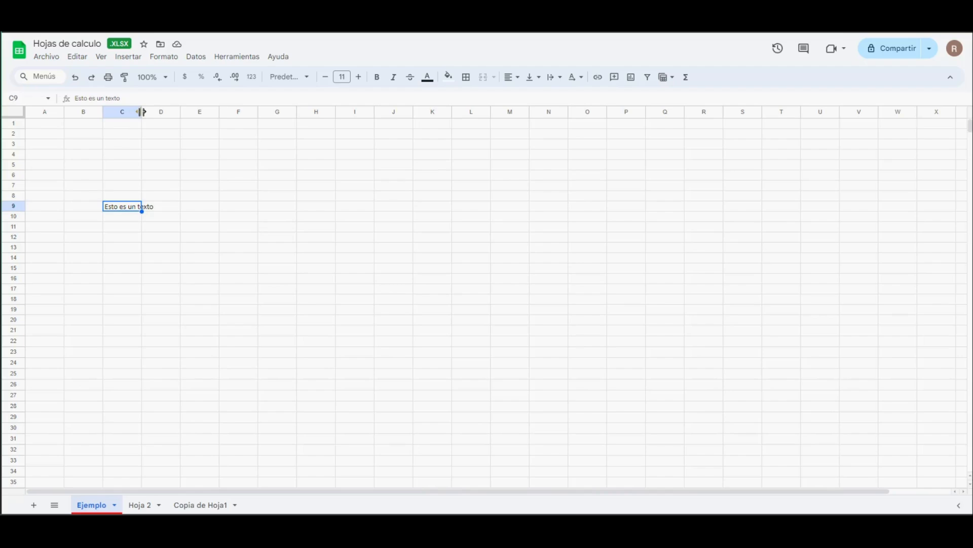
drag(141, 112, 141, 112)
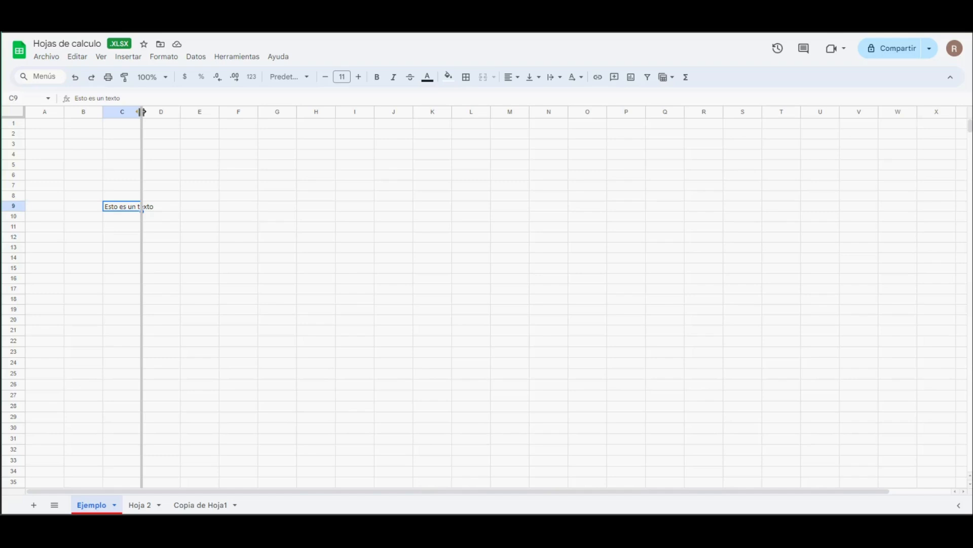
drag(141, 112, 182, 110)
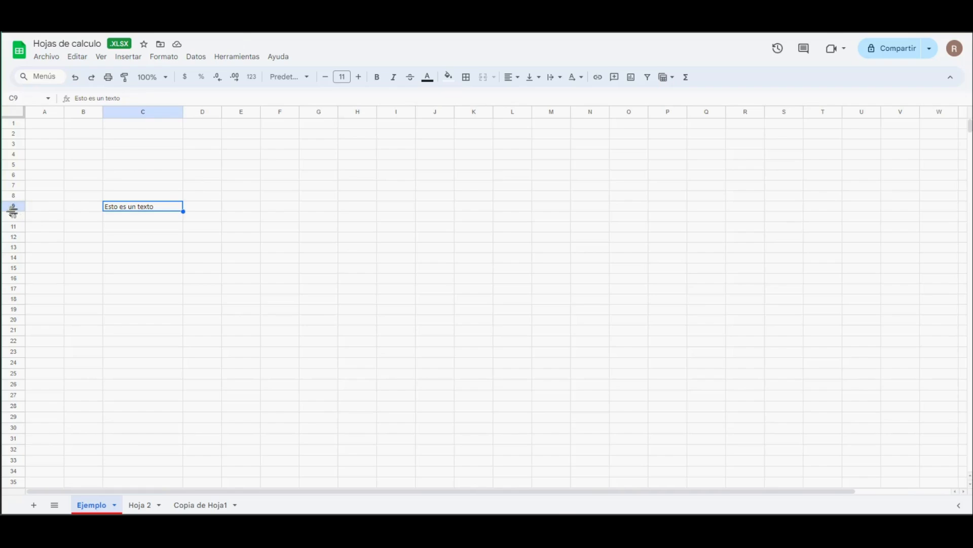
- Make row 9 much taller, then reselect cell A1
drag(14, 208, 14, 210)
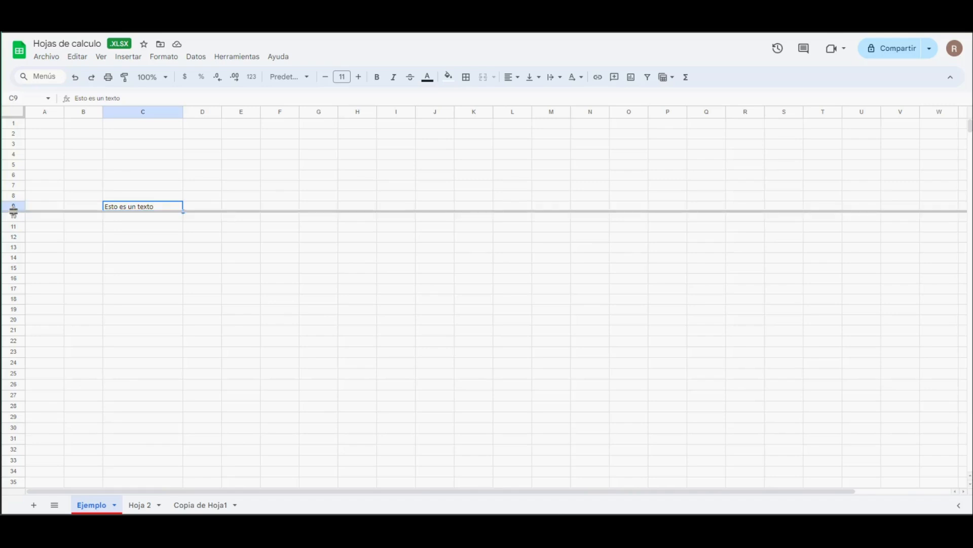
drag(14, 209, 13, 236)
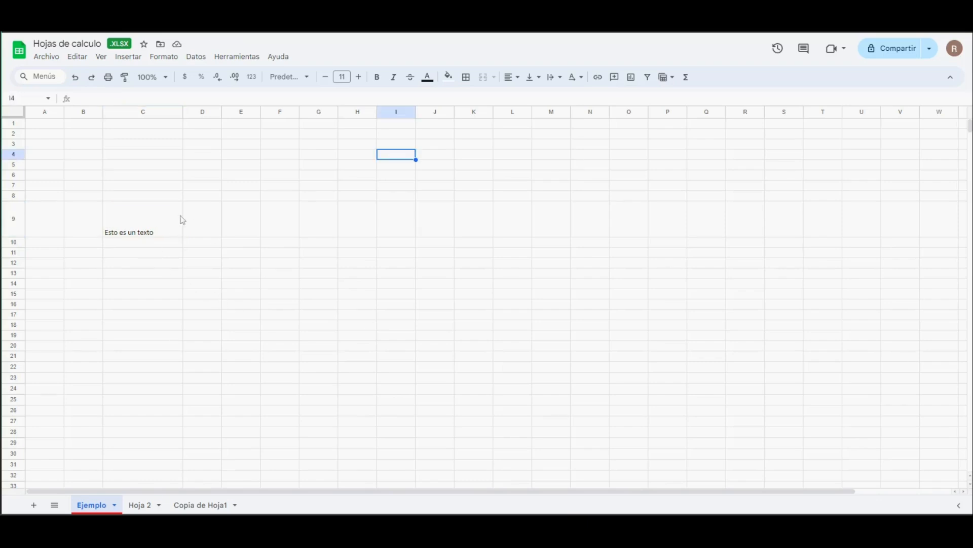
click(40, 126)
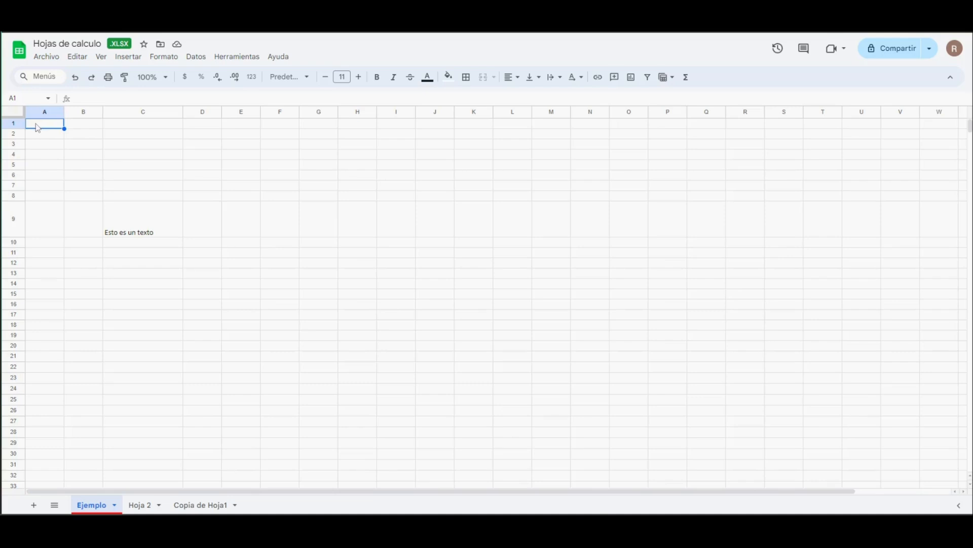
- Try selecting range A1:F9, columns A–H, and rows 1–9, clearing each
drag(38, 127, 290, 221)
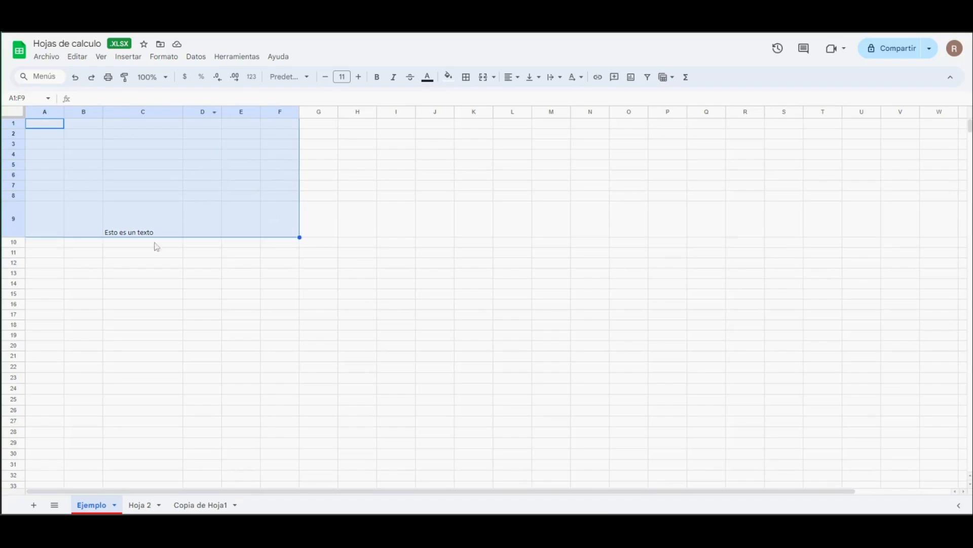
click(241, 257)
click(51, 126)
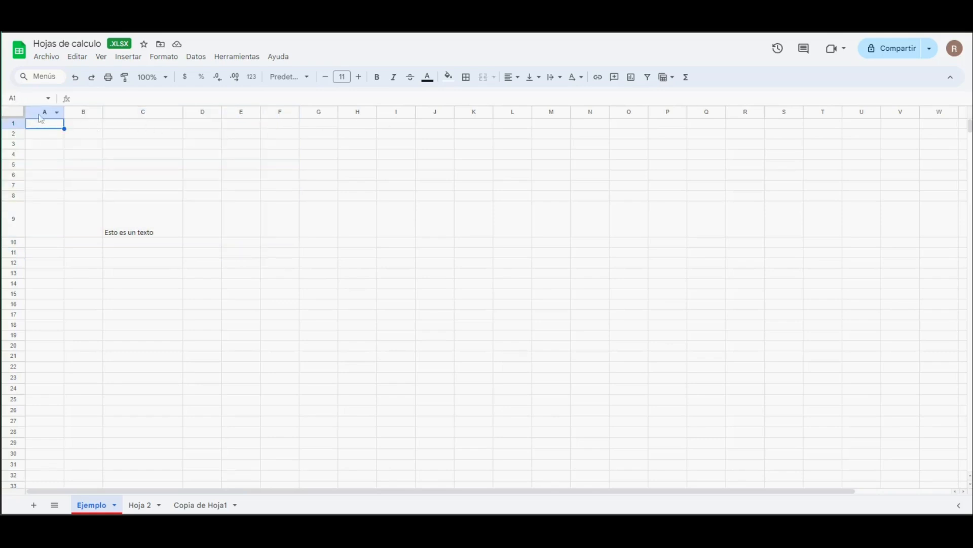
shift+click(354, 112)
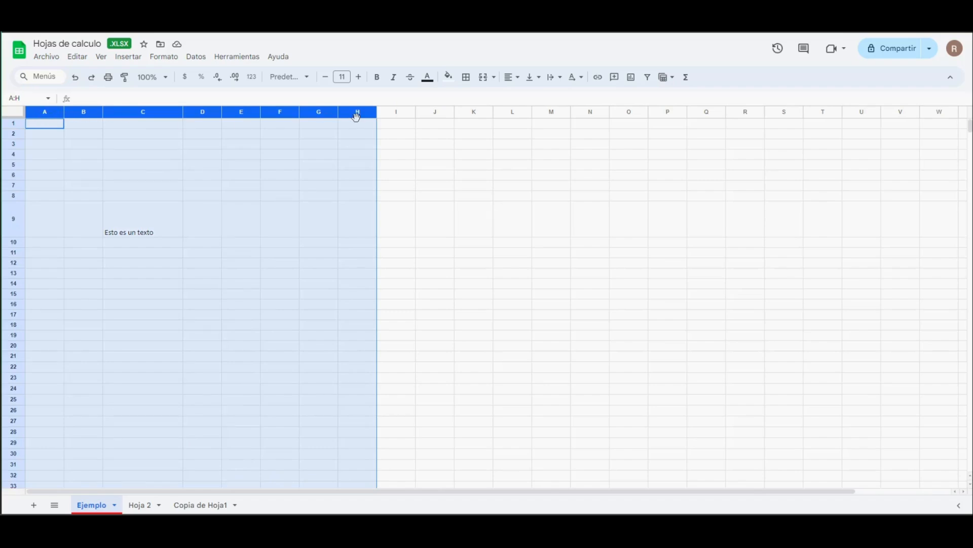
click(439, 167)
click(39, 126)
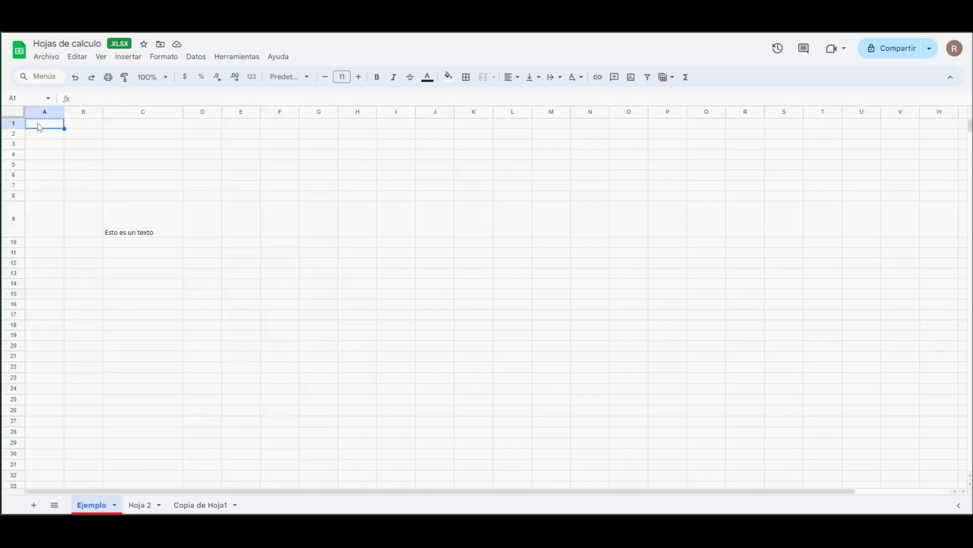
shift+click(16, 220)
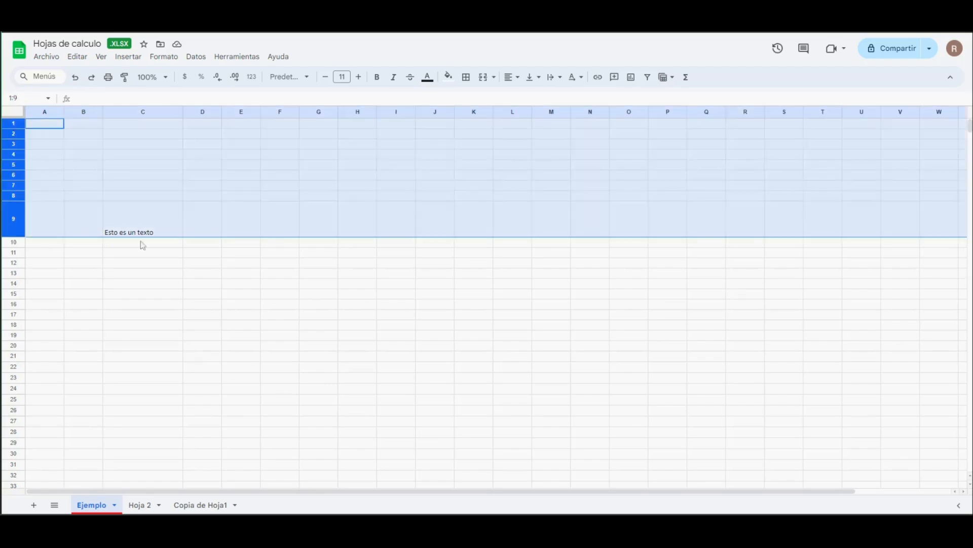
click(139, 315)
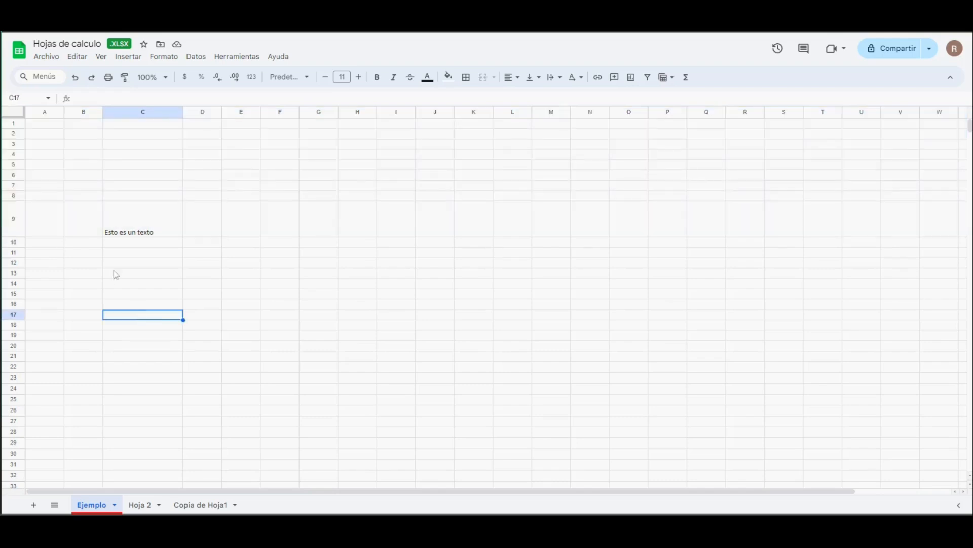
click(45, 127)
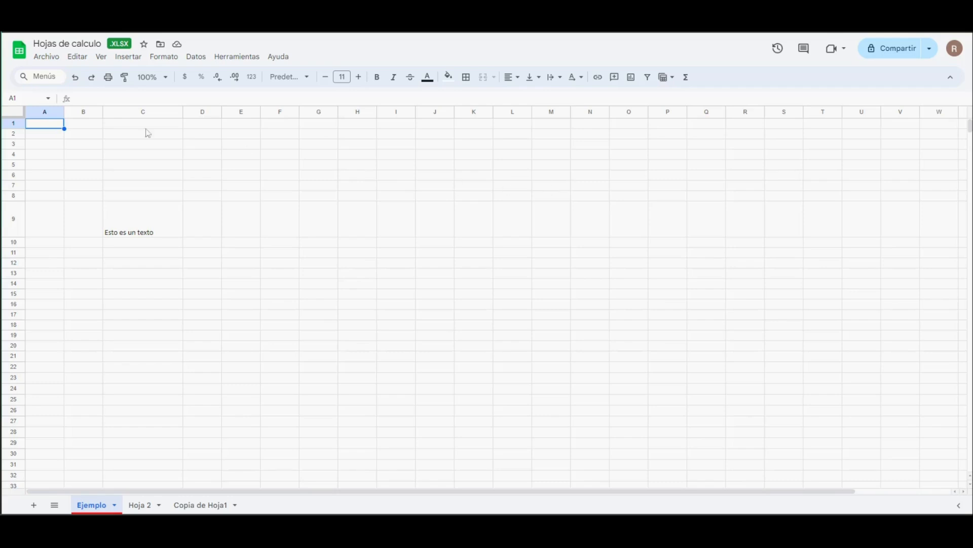
- Select non-adjacent columns A, C, E, G, I, then rows 2, 4, 7 and 9
click(42, 112)
ctrl+click(130, 112)
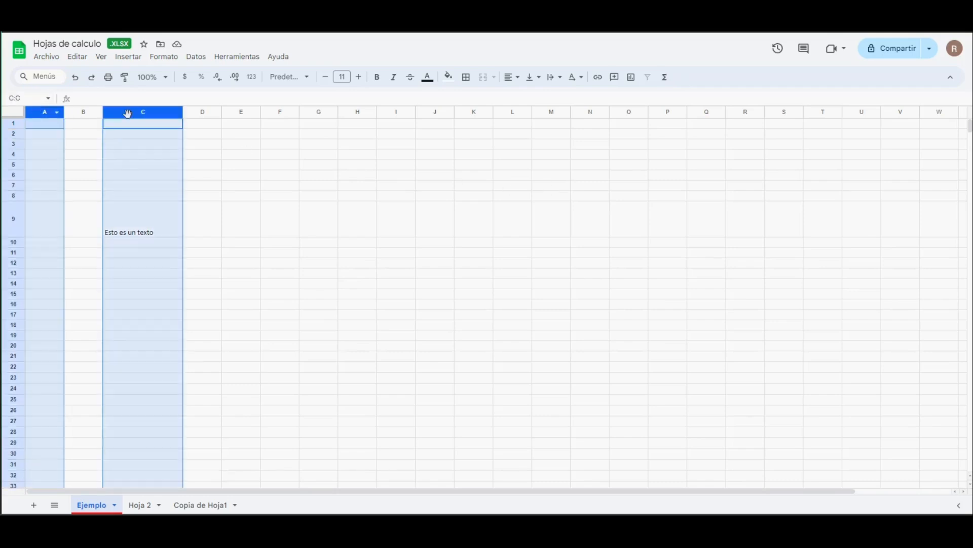
ctrl+click(234, 109)
ctrl+click(318, 112)
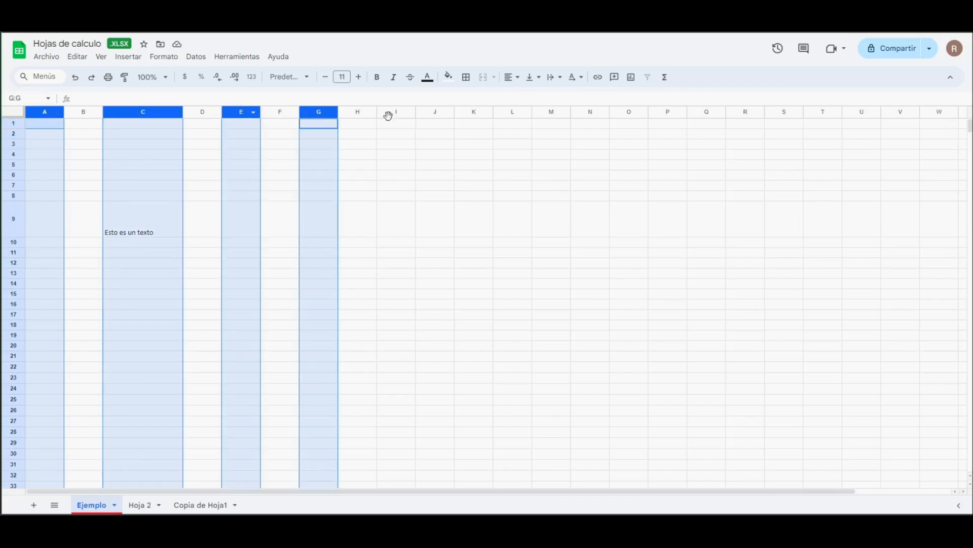
ctrl+click(396, 113)
click(471, 215)
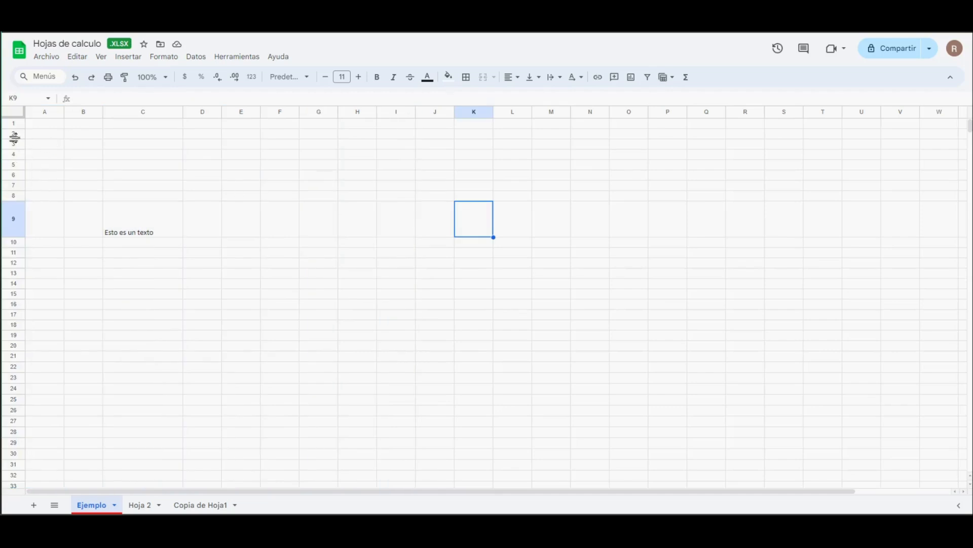
ctrl+click(13, 134)
ctrl+click(14, 154)
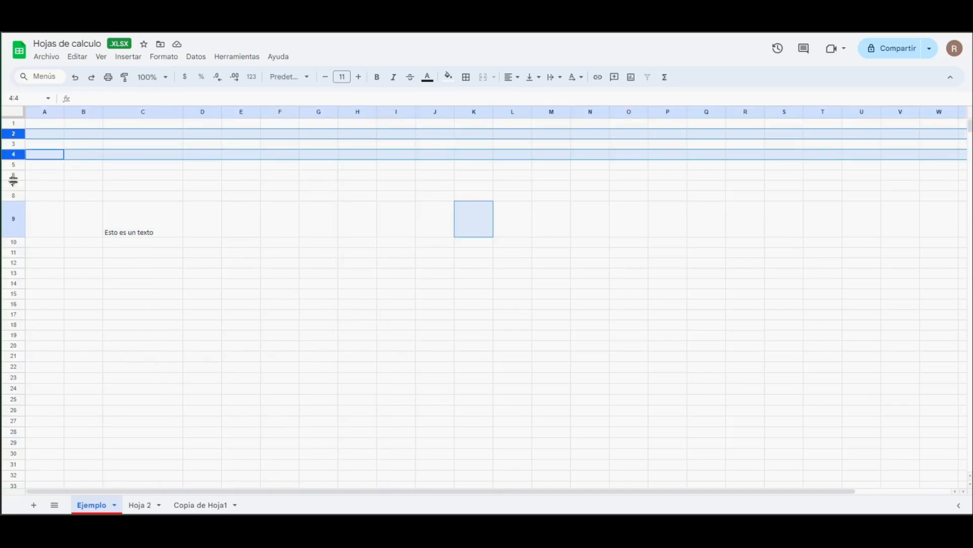
ctrl+click(14, 187)
ctrl+click(14, 222)
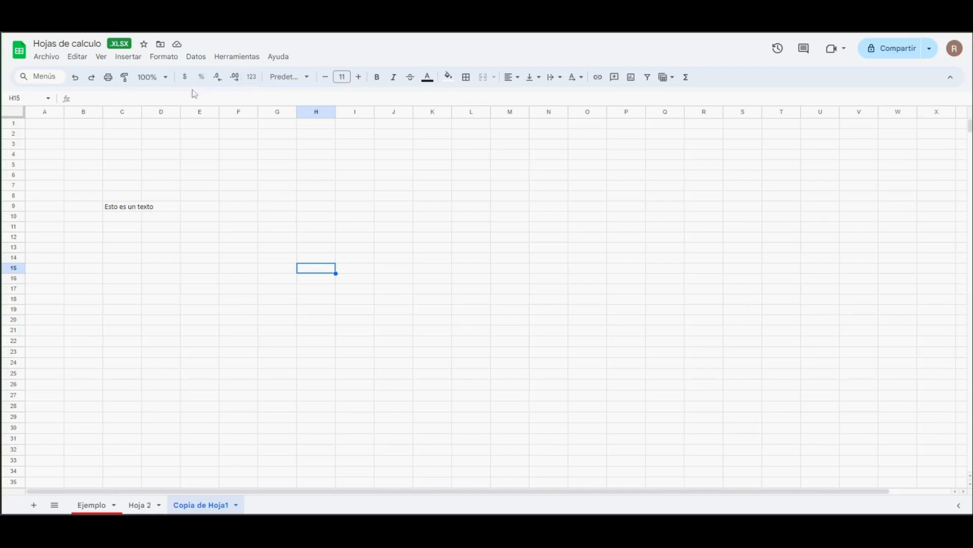
- Enter 56465 in H8, browse number formats and fonts, and raise font size to 12
click(318, 197)
text(56465)
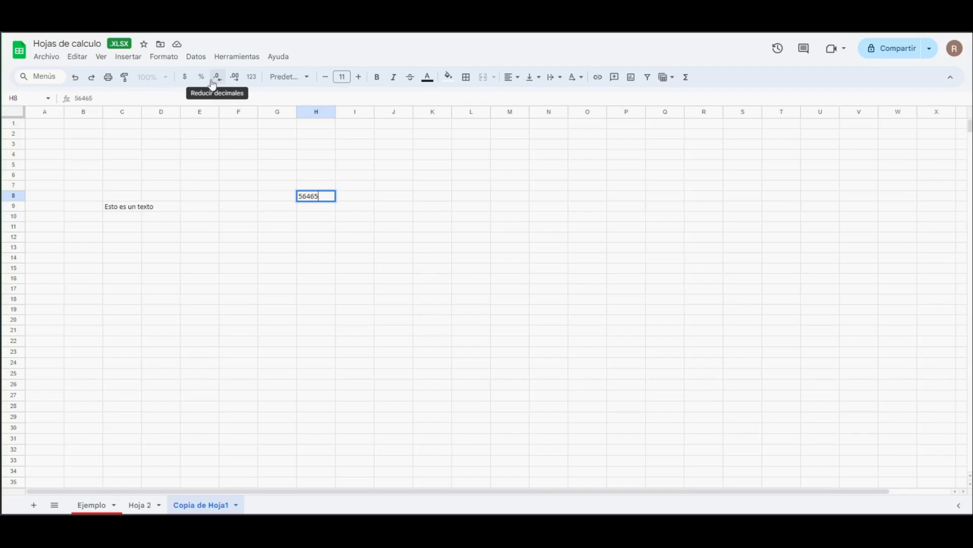
click(252, 77)
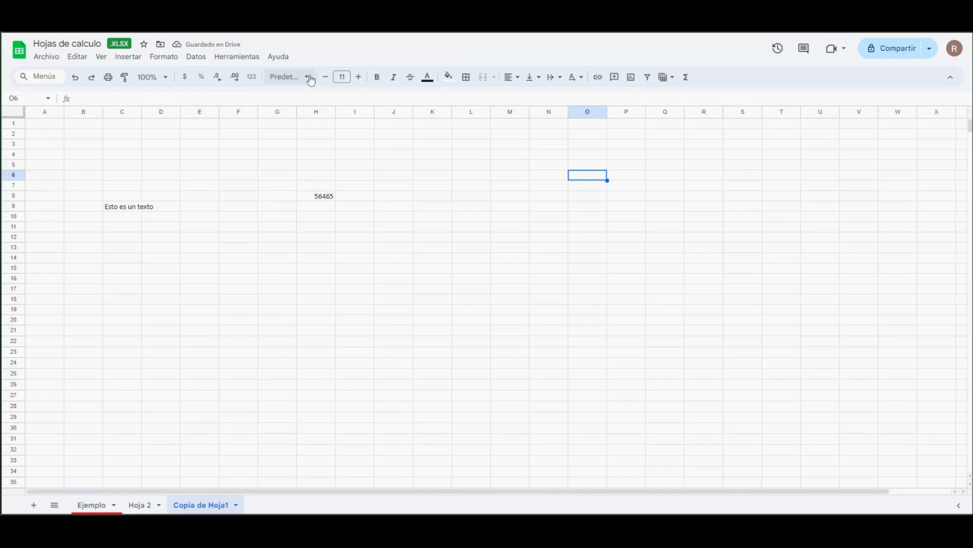
click(306, 76)
click(359, 67)
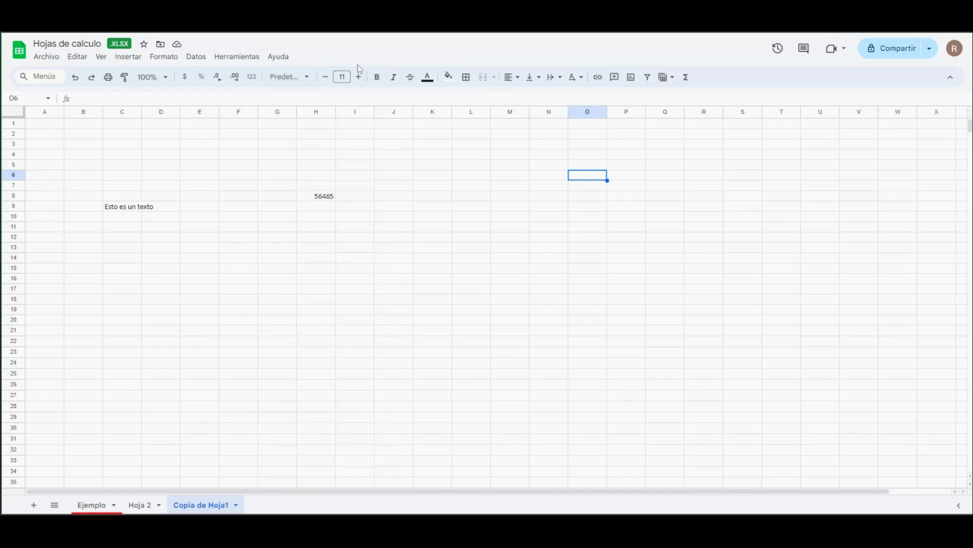
click(358, 78)
- Fill cell C9 ('Esto es un texto') with orange from the Fill color palette
click(114, 207)
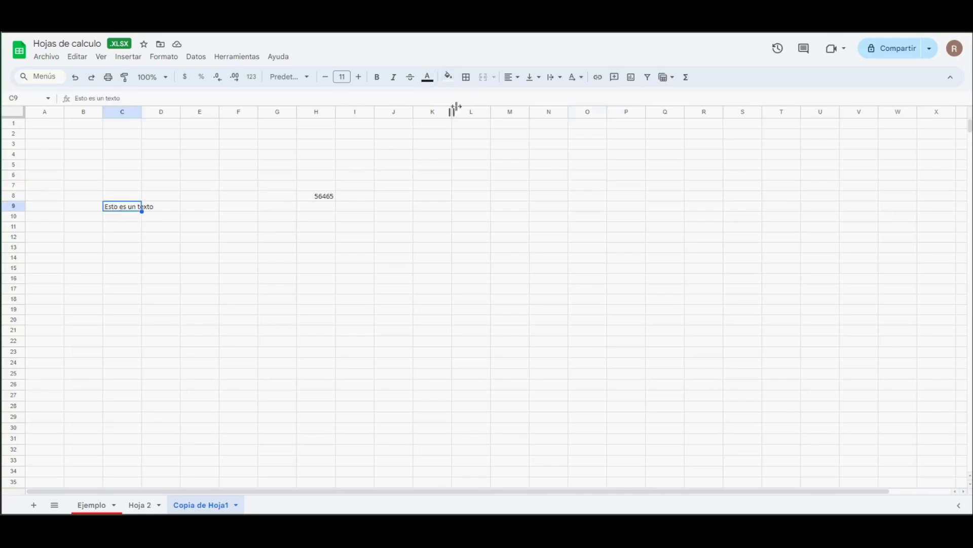
click(449, 78)
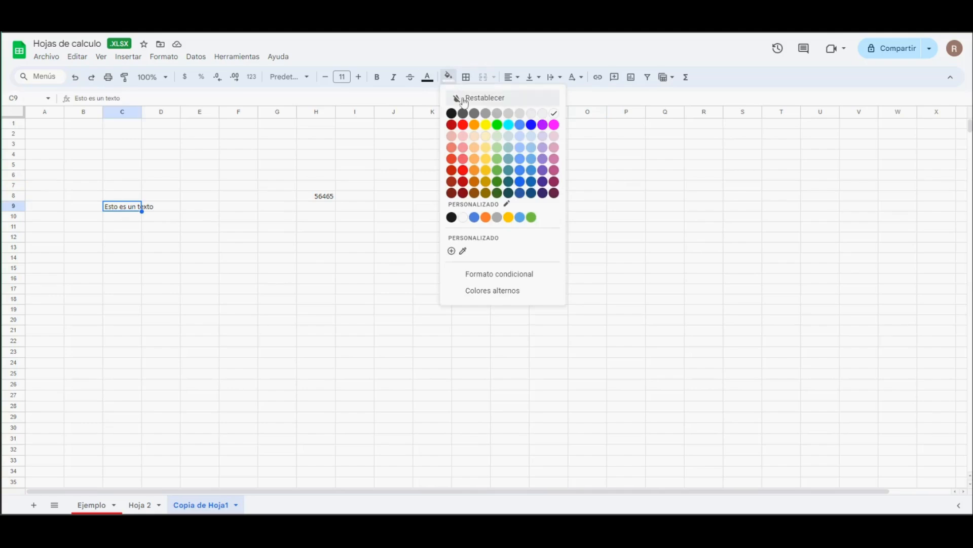
click(475, 126)
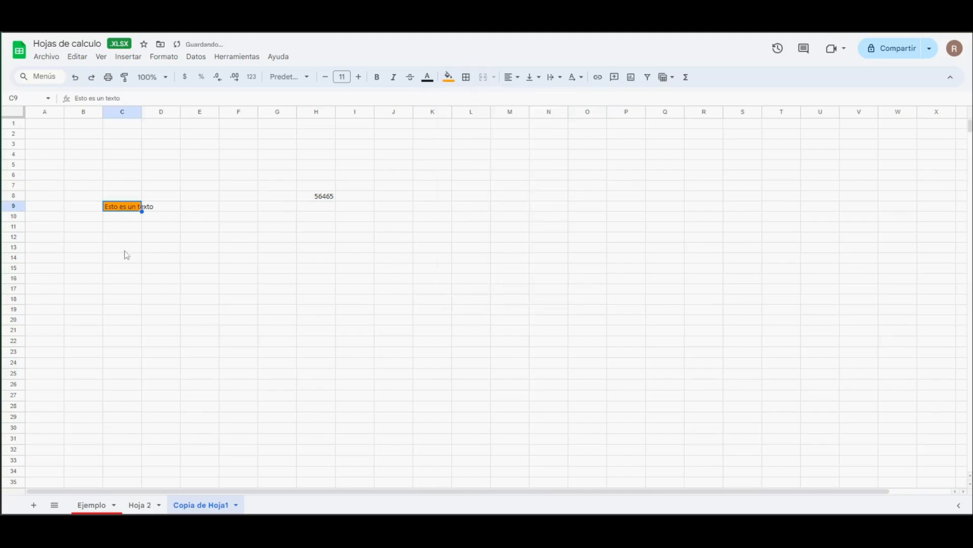
click(126, 248)
click(125, 206)
click(465, 80)
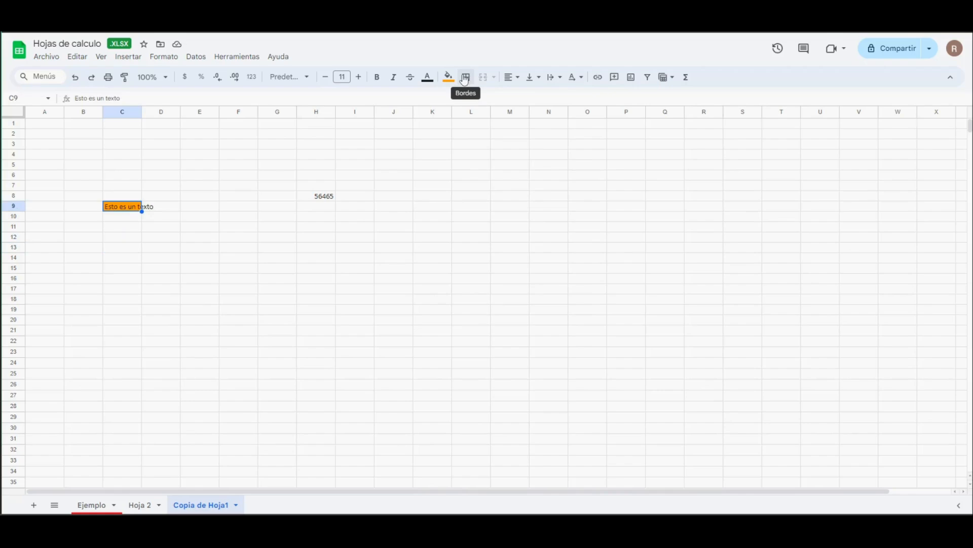
- Type the headers Nombre, Apellido, Feha de nacimiento and Mail across A1:D1
click(44, 124)
text(N)
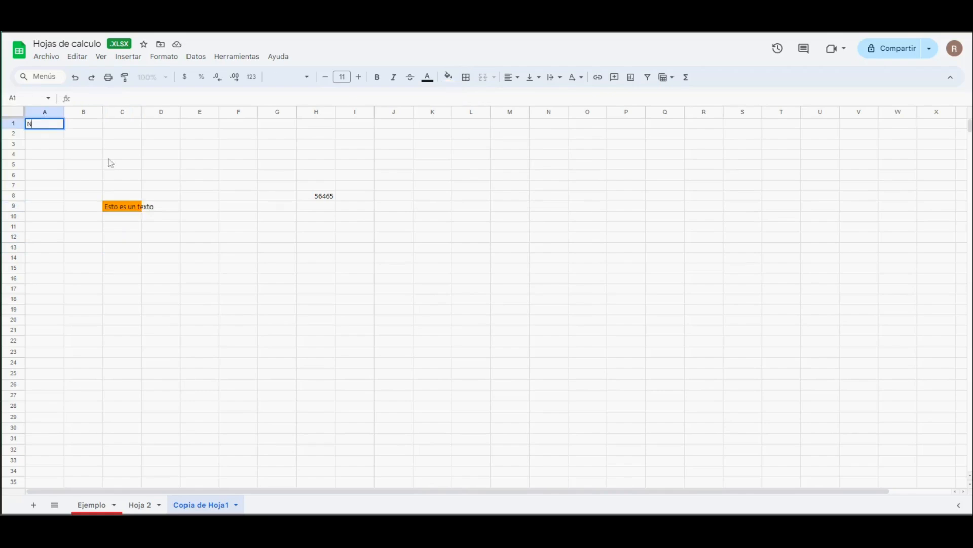
text(ombre)
key(Tab)
text(Apell)
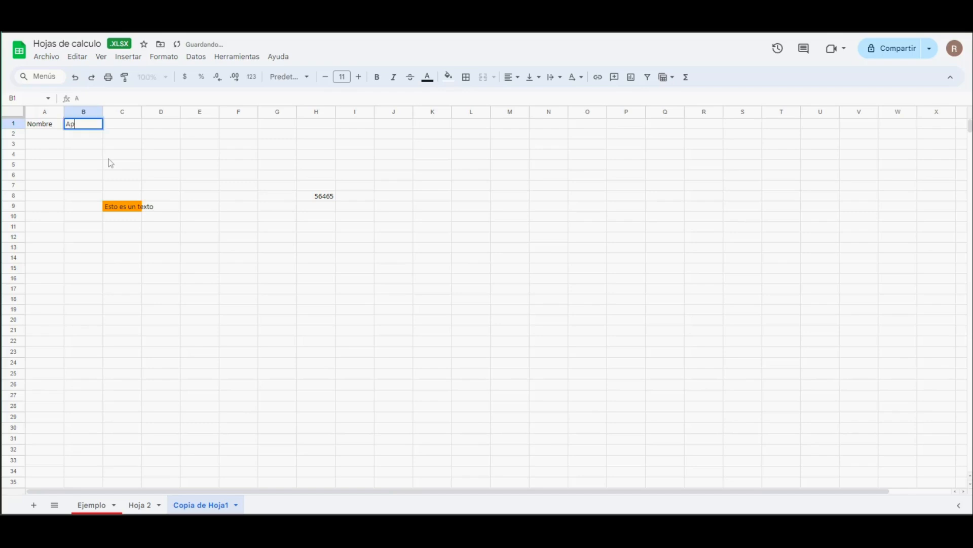
key(Tab)
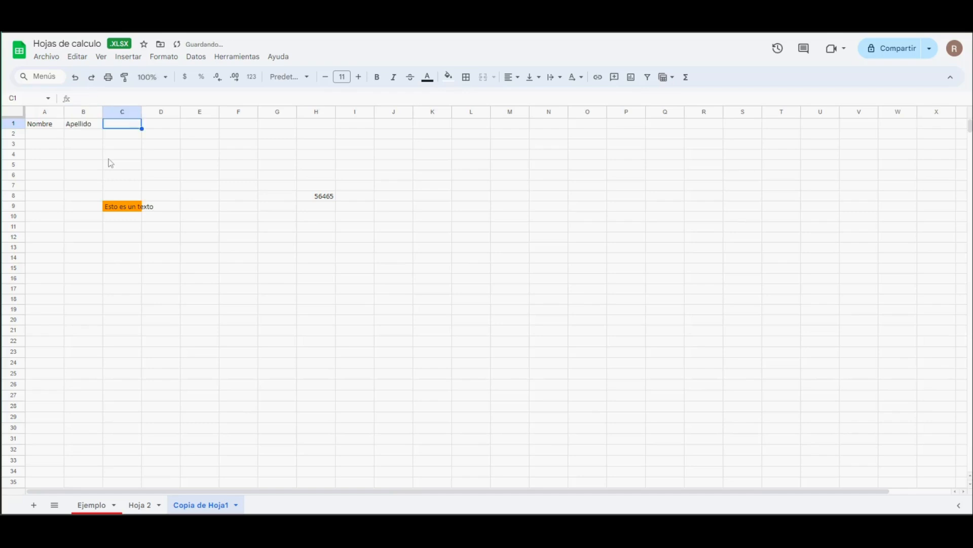
text(Feha de nacimiento)
key(Tab)
text(M)
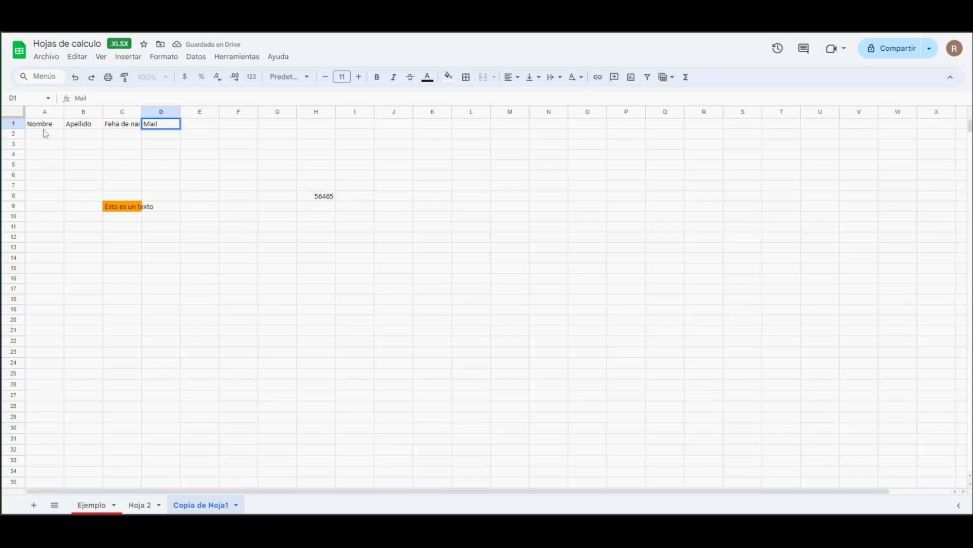
- Add all borders (Todos los bordes) to the table range A1:D6
drag(43, 123, 166, 181)
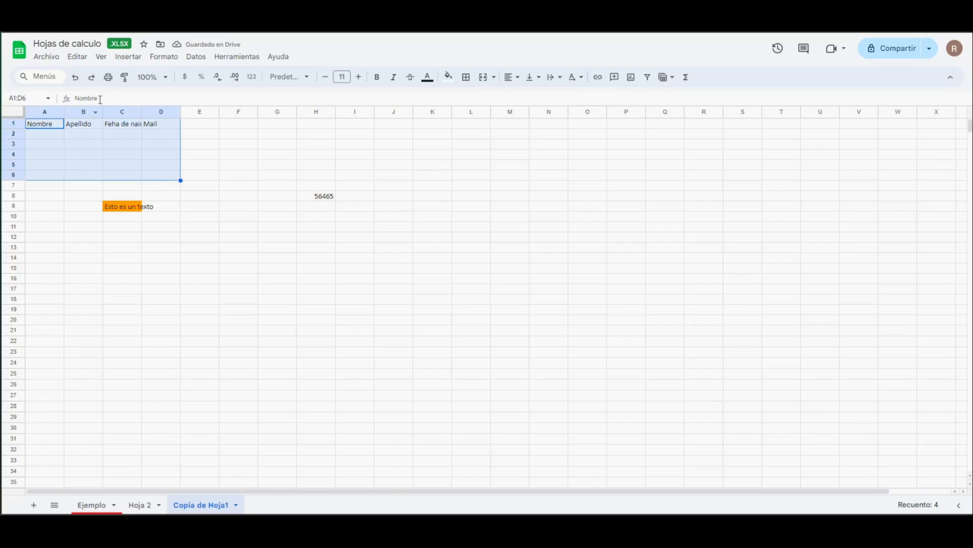
click(467, 78)
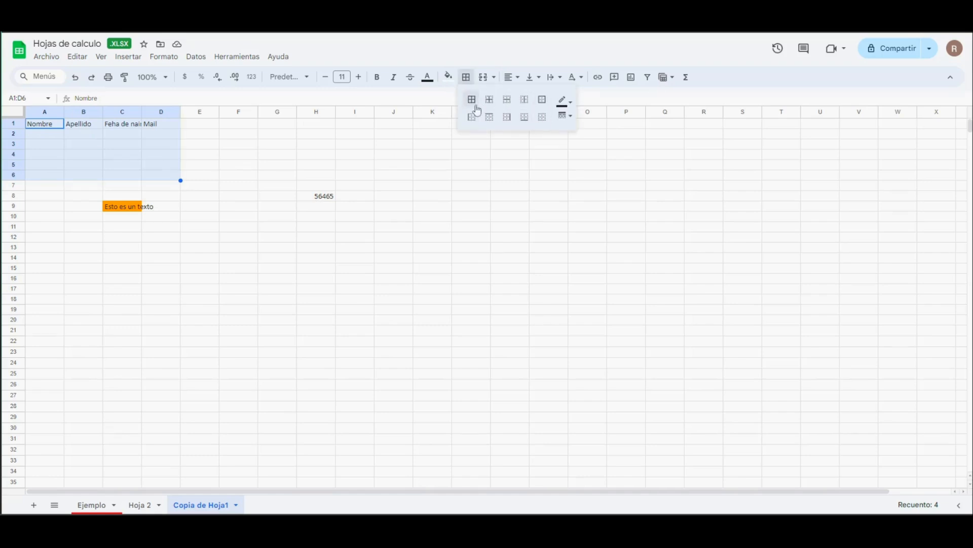
click(472, 104)
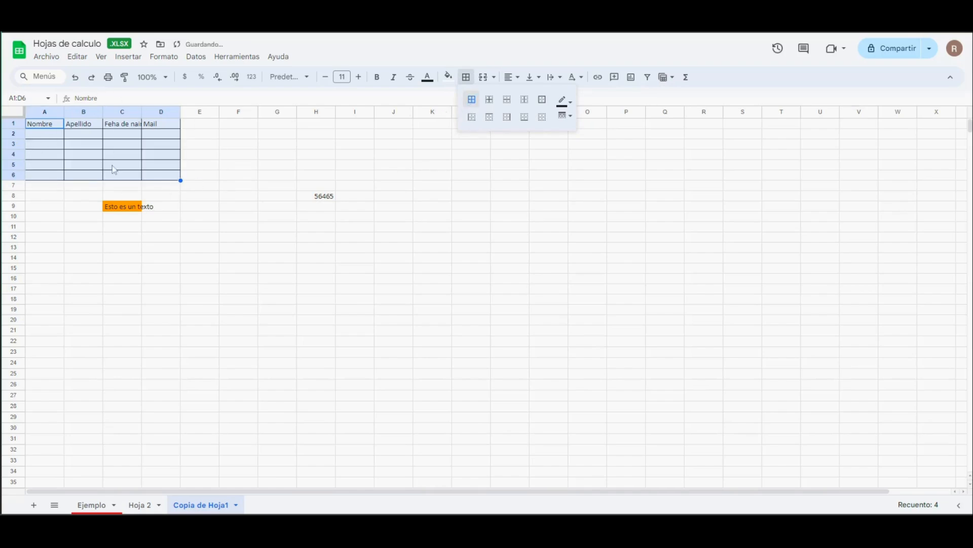
click(315, 155)
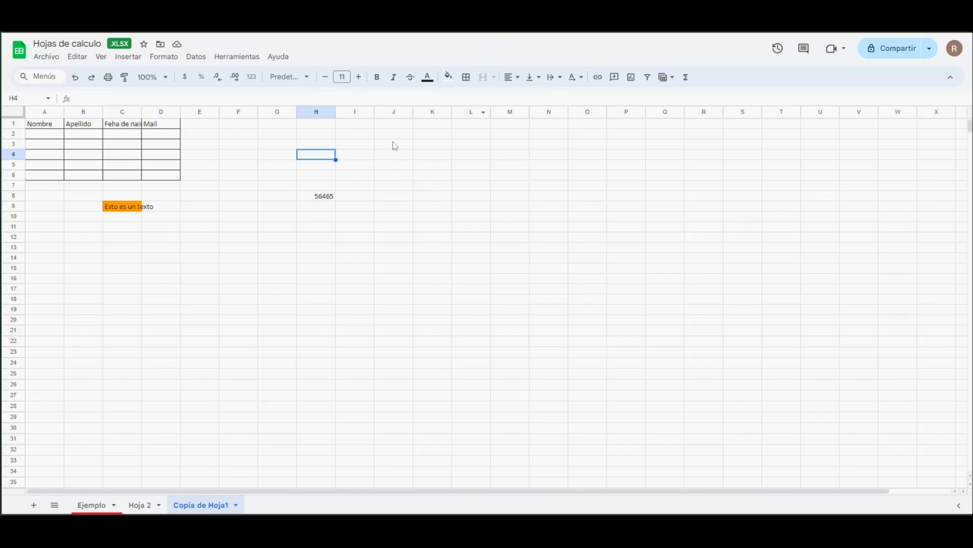
- Merge J3:L5 fully, then by columns, undoing each attempt with Ctrl+Z
drag(386, 145, 476, 162)
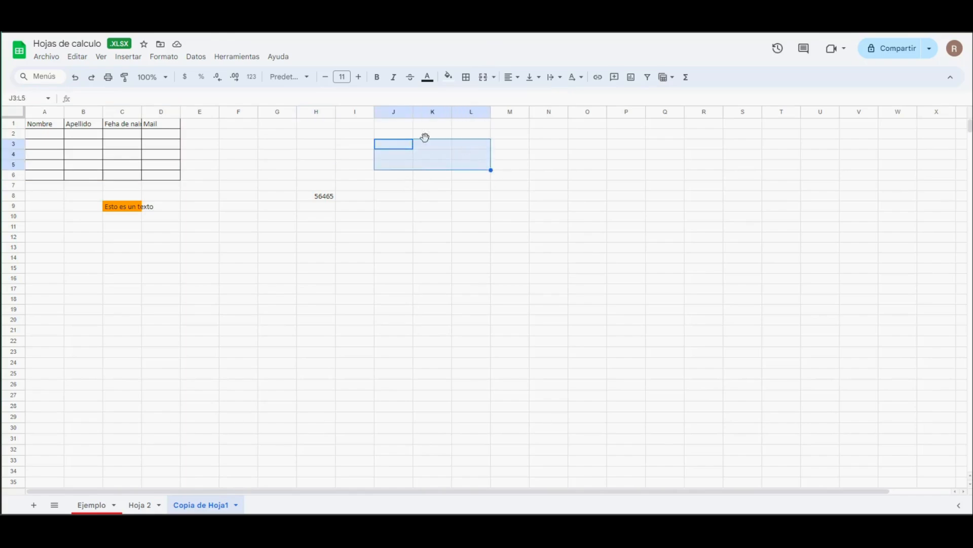
click(494, 79)
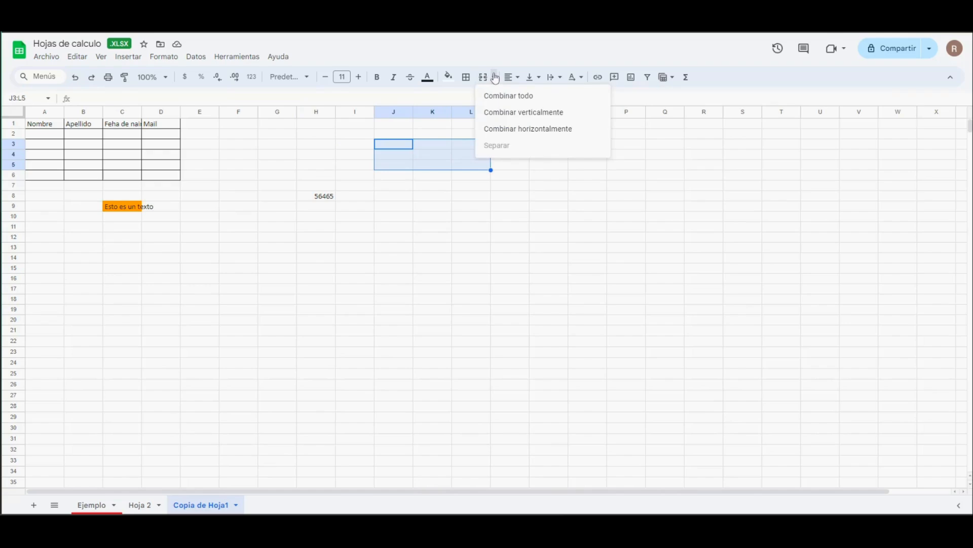
click(506, 98)
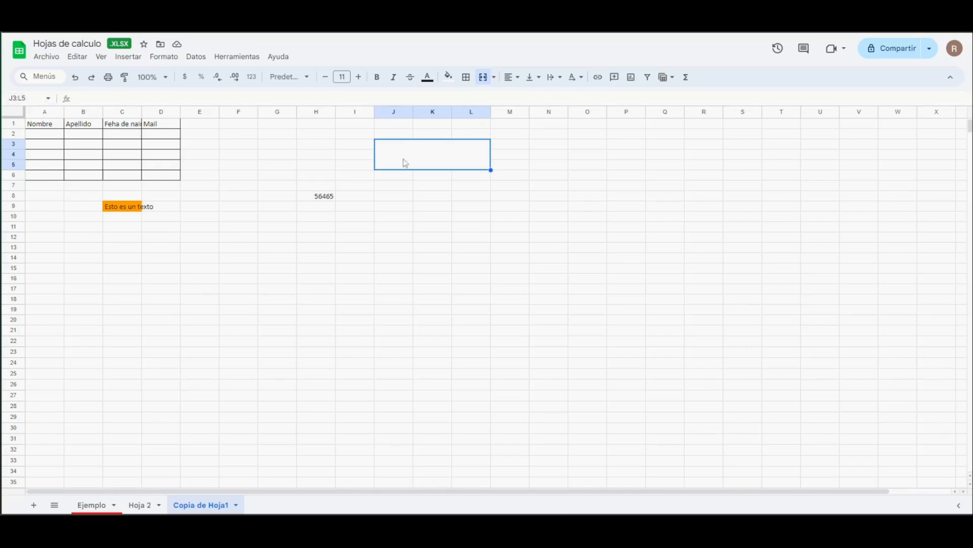
key(ctrl+z)
click(495, 78)
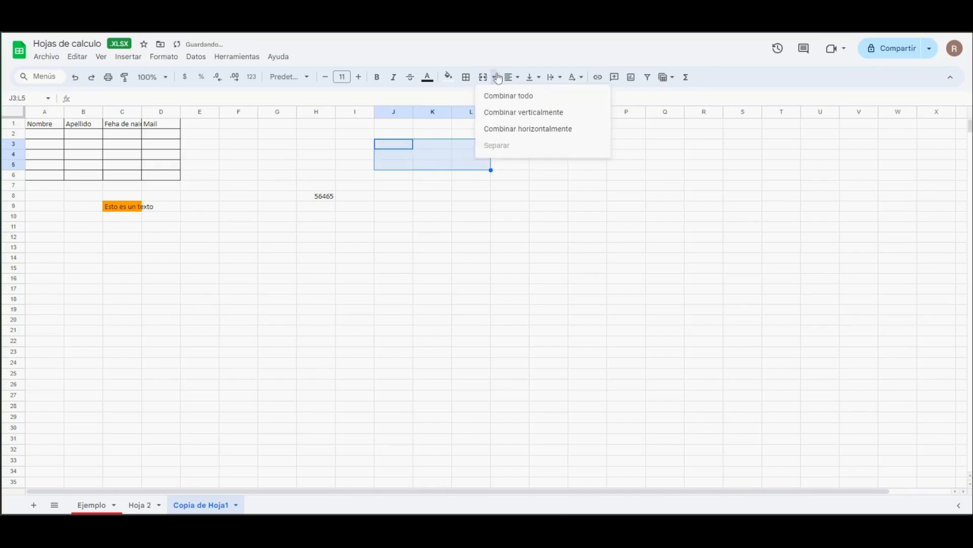
click(500, 112)
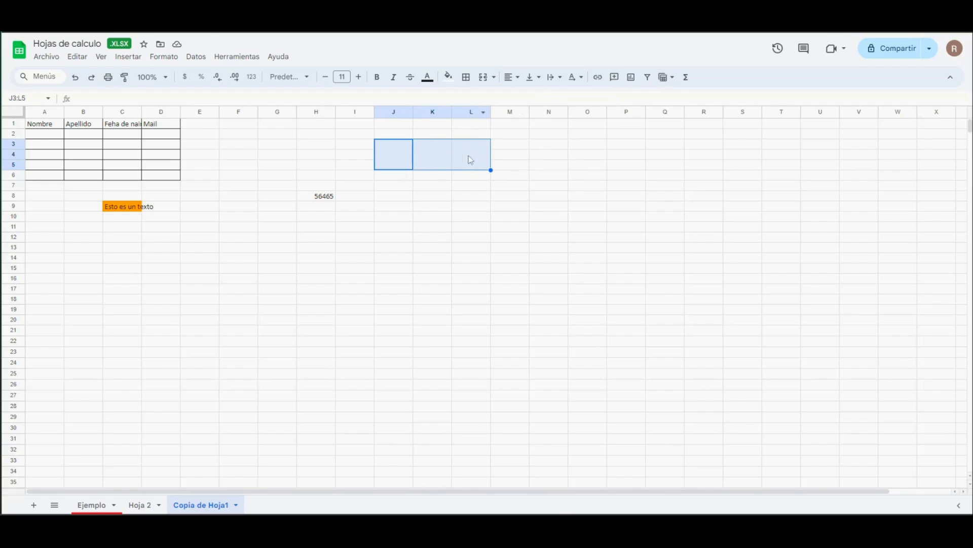
key(ctrl+z)
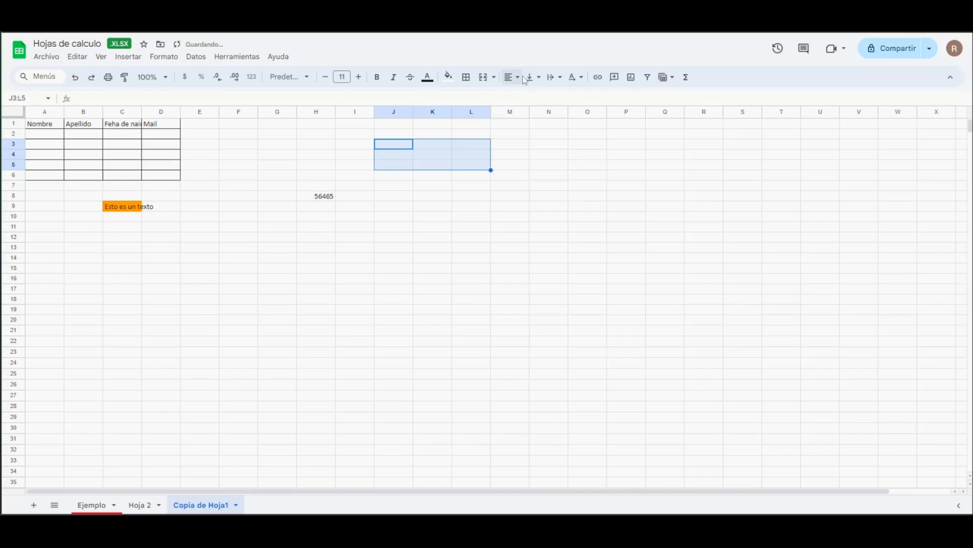
- Merge J3:L5 horizontally, row by row, and inspect the merged middle row
click(495, 78)
click(522, 130)
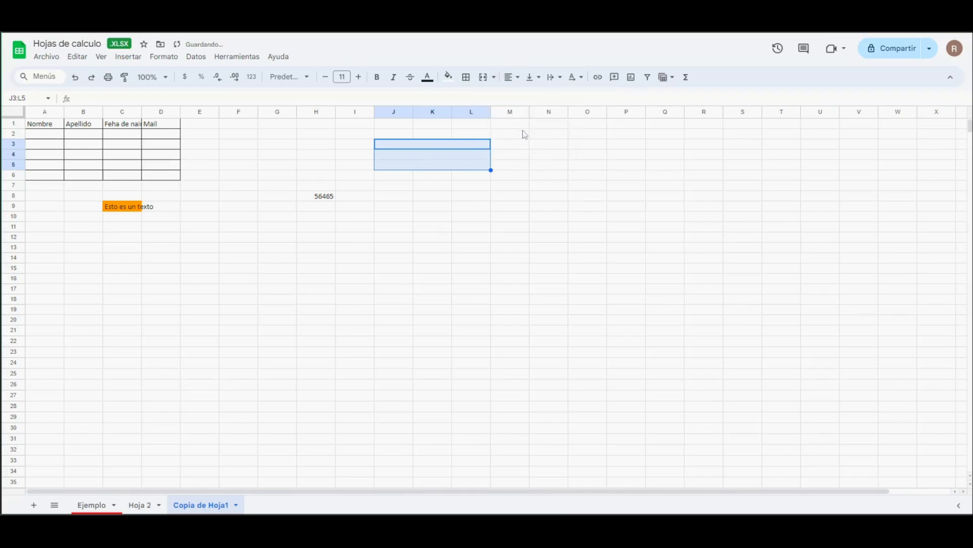
click(423, 153)
click(440, 199)
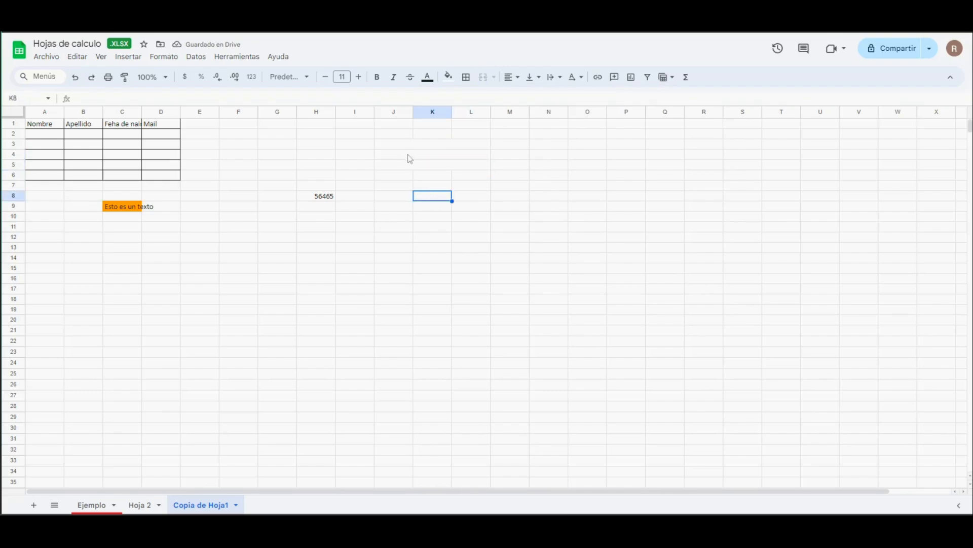
- Unmerge J3:L5 back into separate cells with Separar
drag(387, 147, 482, 171)
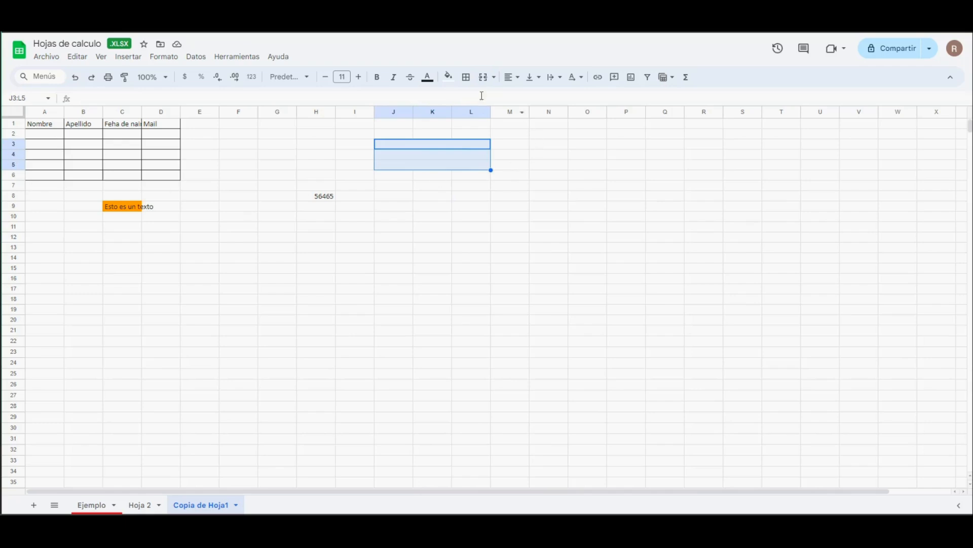
click(494, 78)
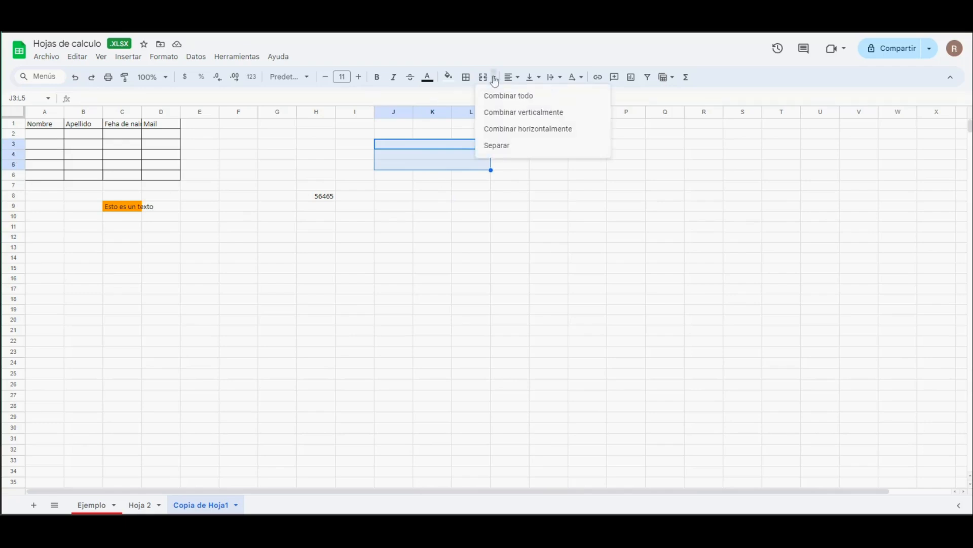
click(504, 152)
click(484, 209)
drag(388, 144, 484, 170)
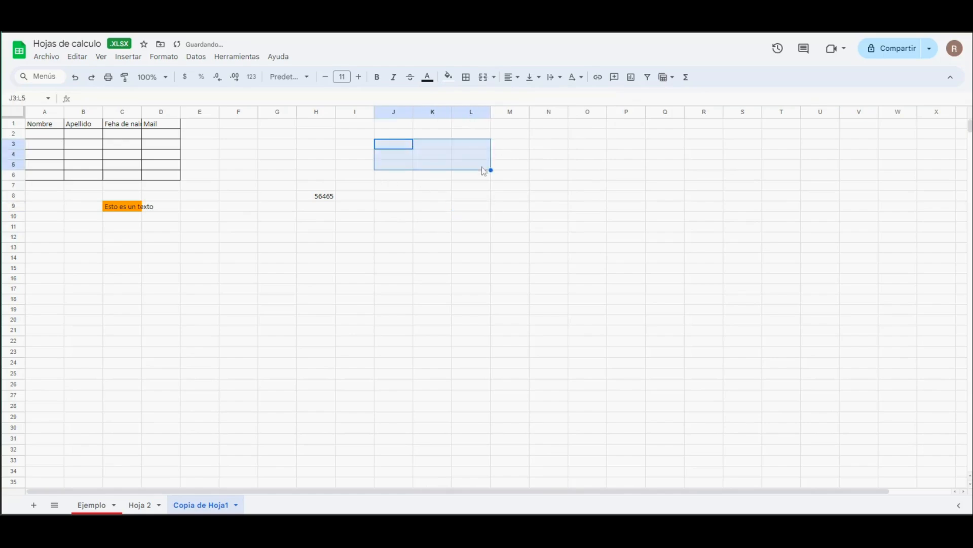
click(458, 240)
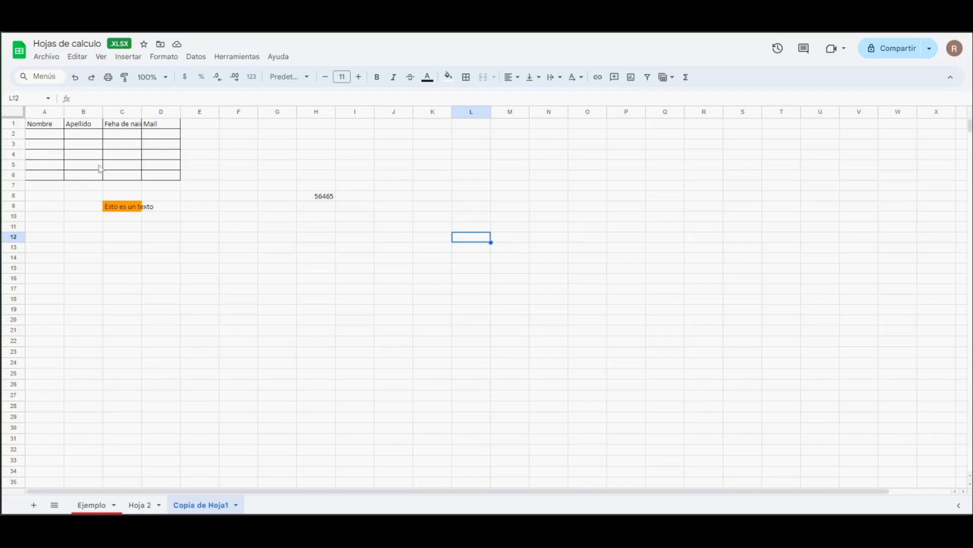
click(38, 136)
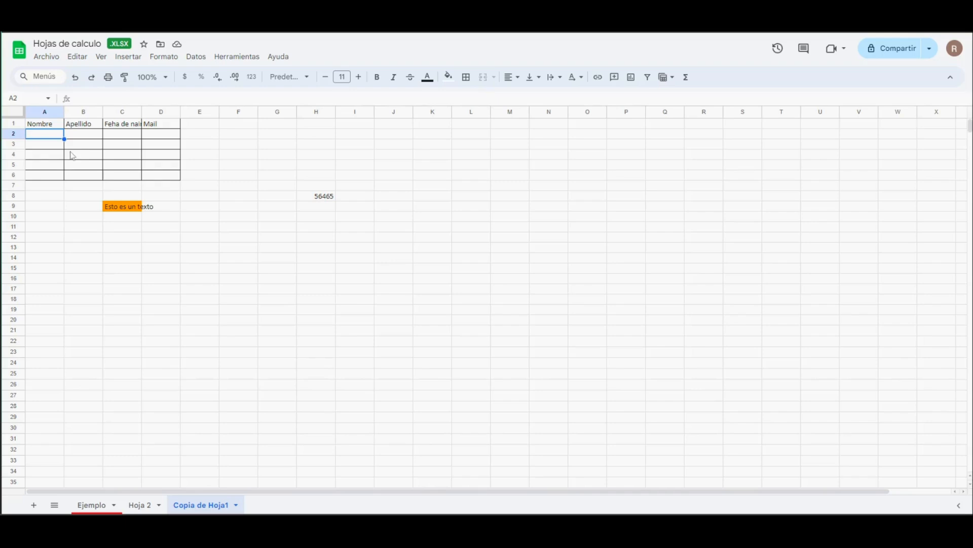
text(Rocío)
key(Tab)
text(Ortiz)
- Merge A1:B6 horizontally, accept the warning, then undo to restore Apellido and Ortiz
drag(45, 124, 93, 171)
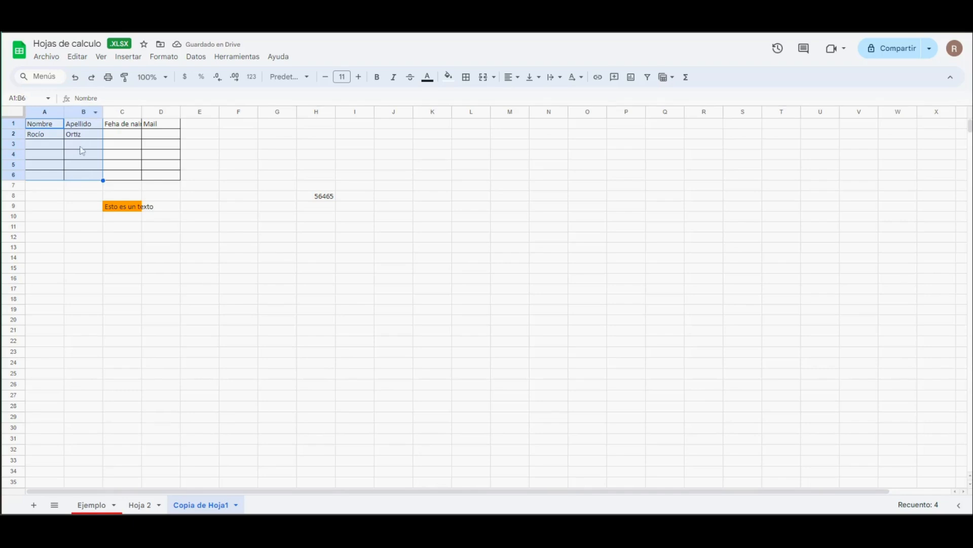
click(494, 78)
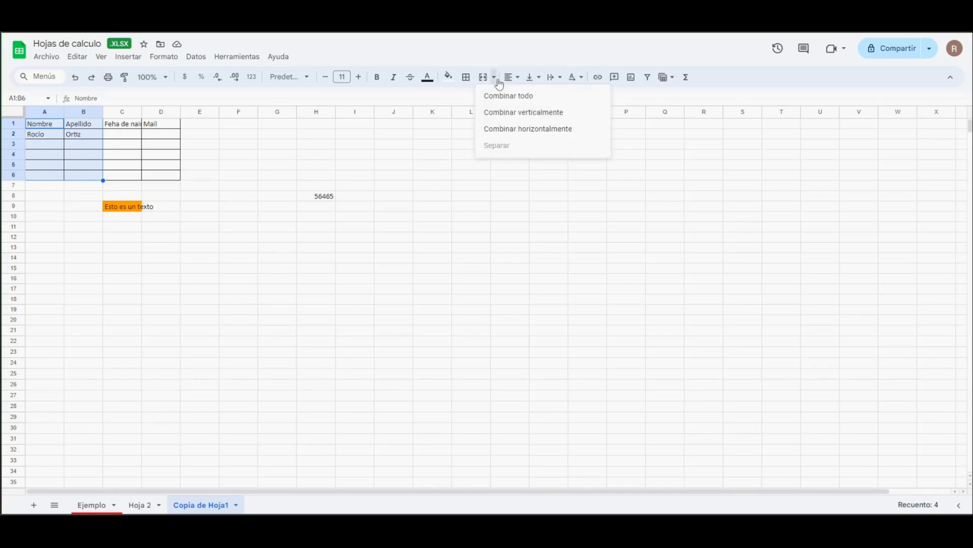
click(511, 129)
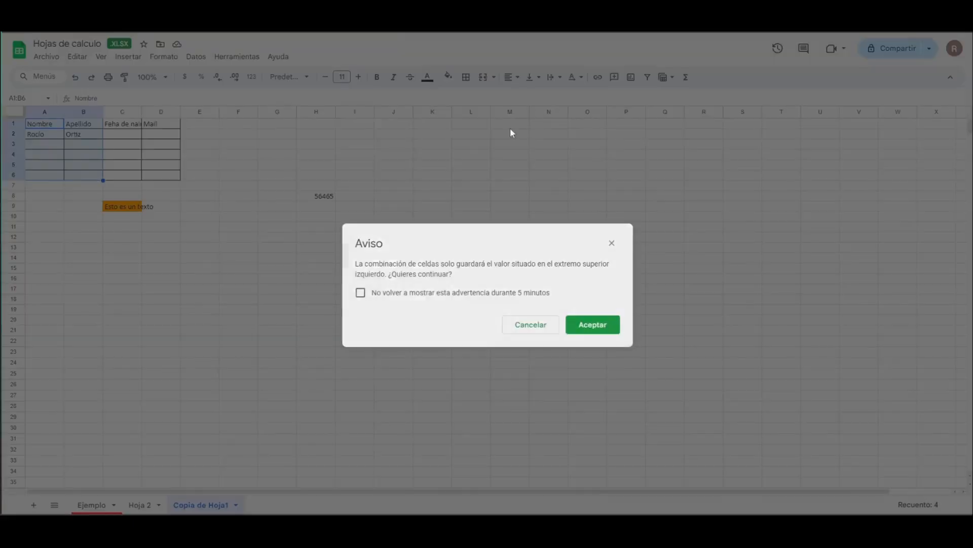
click(591, 324)
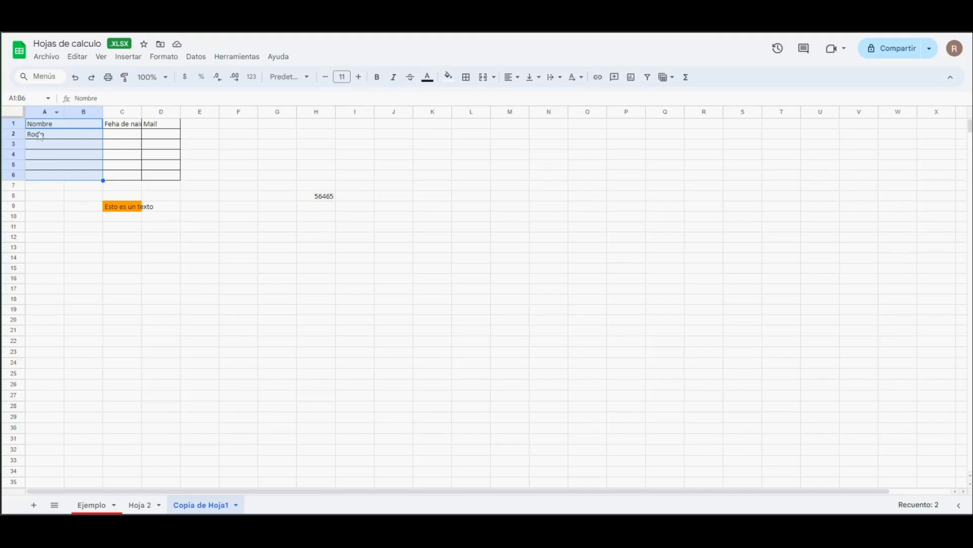
key(ctrl+z)
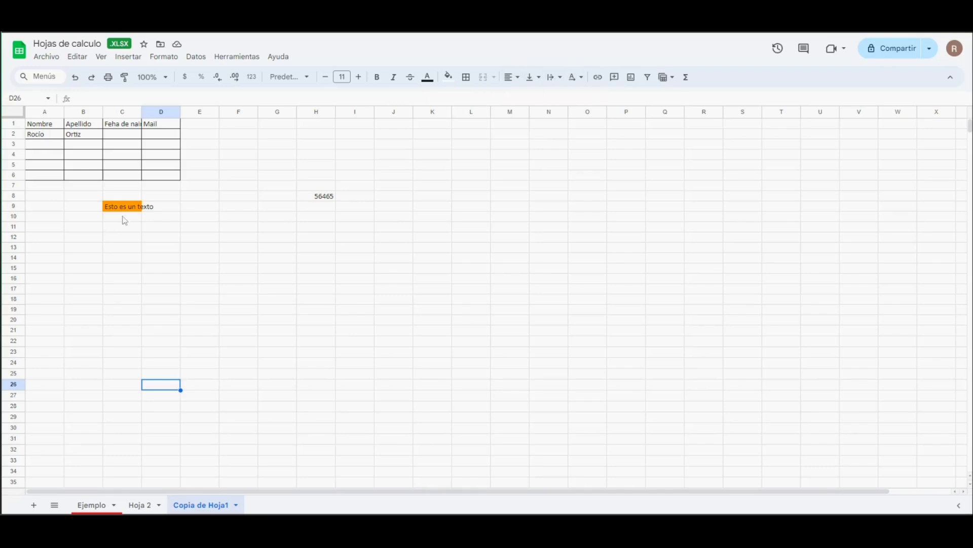
click(33, 127)
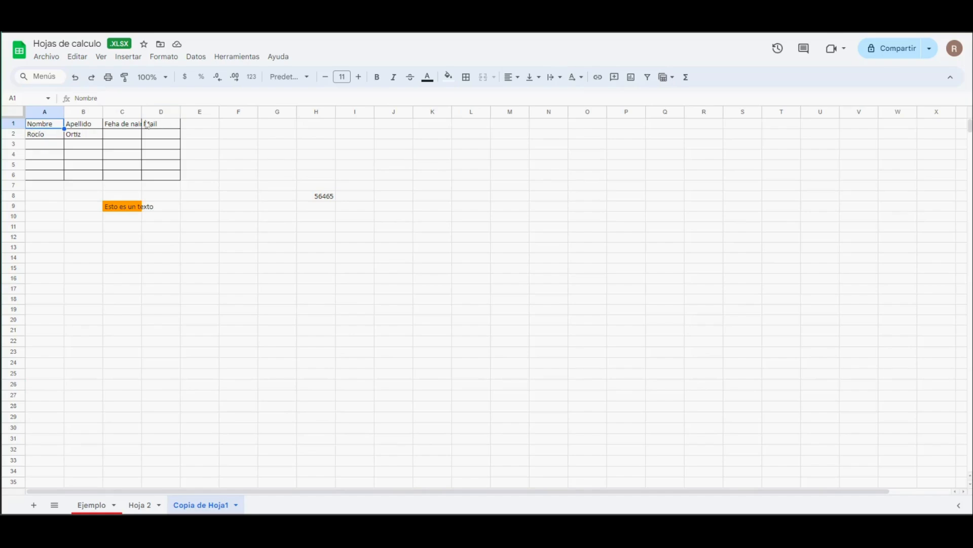
- Make row 1 taller and try centre, right and left horizontal alignment on Nombre
drag(11, 128, 11, 141)
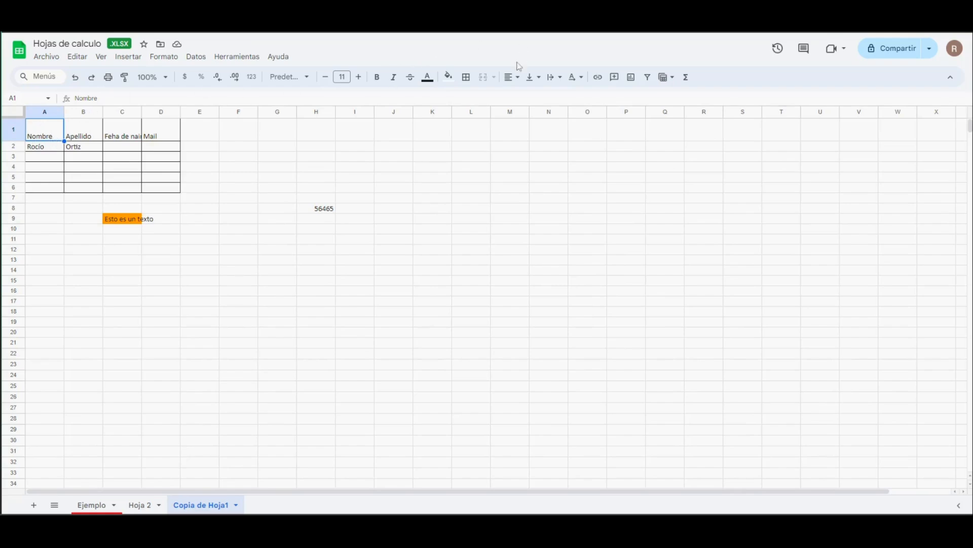
click(517, 79)
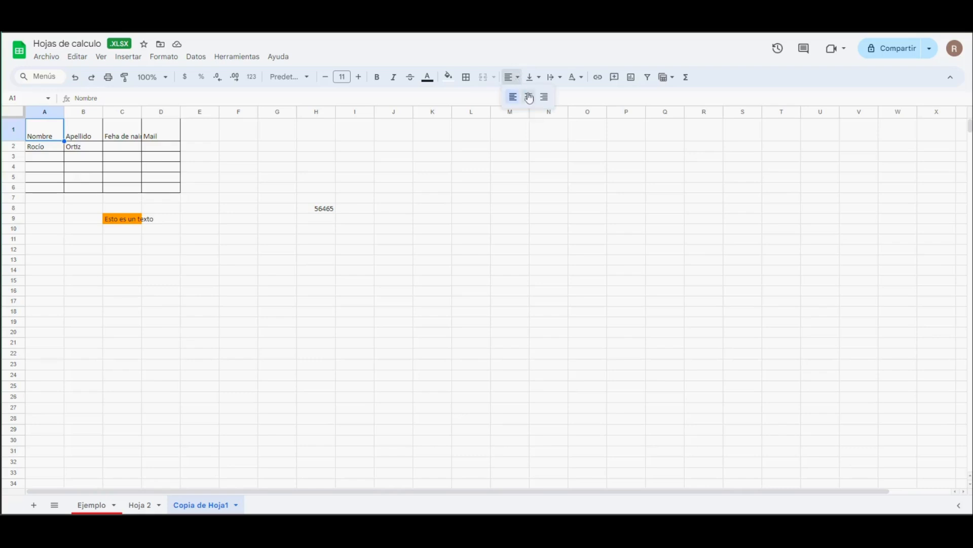
click(529, 98)
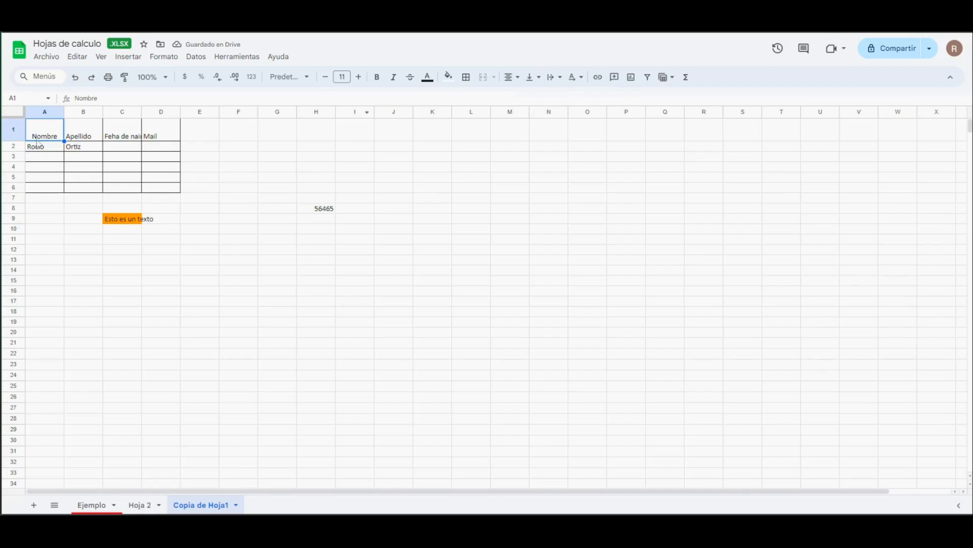
click(518, 81)
click(543, 98)
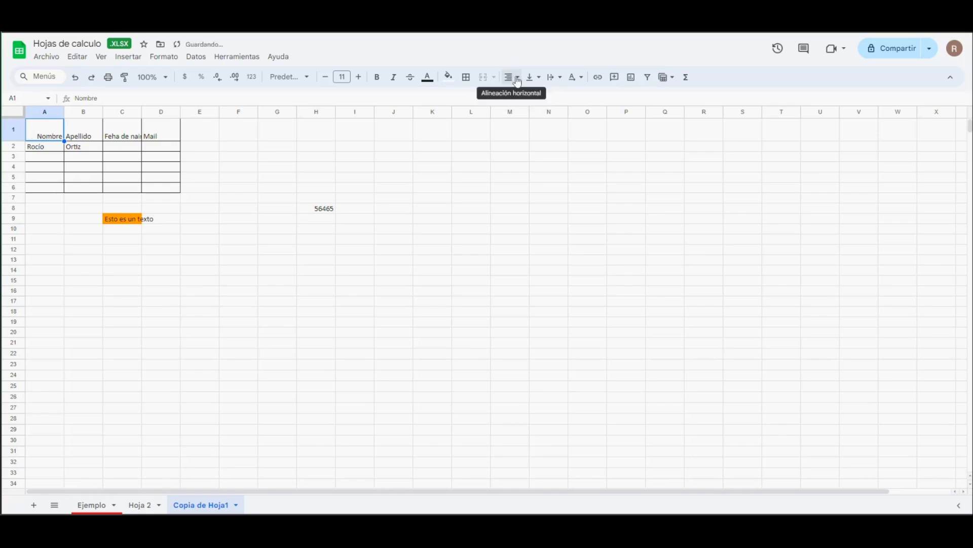
click(518, 81)
click(508, 98)
click(518, 82)
click(510, 98)
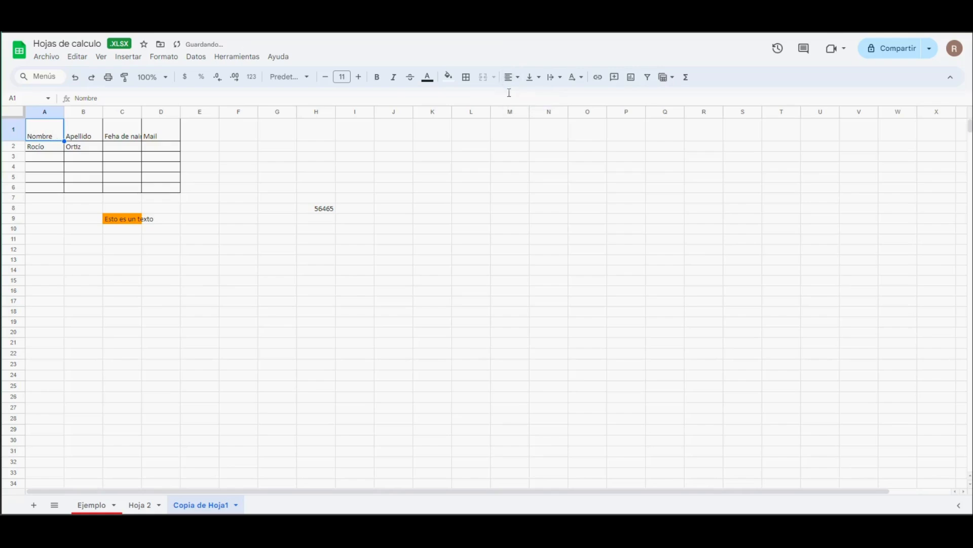
- Try top, middle and bottom vertical alignment on the Nombre cell A1
click(540, 79)
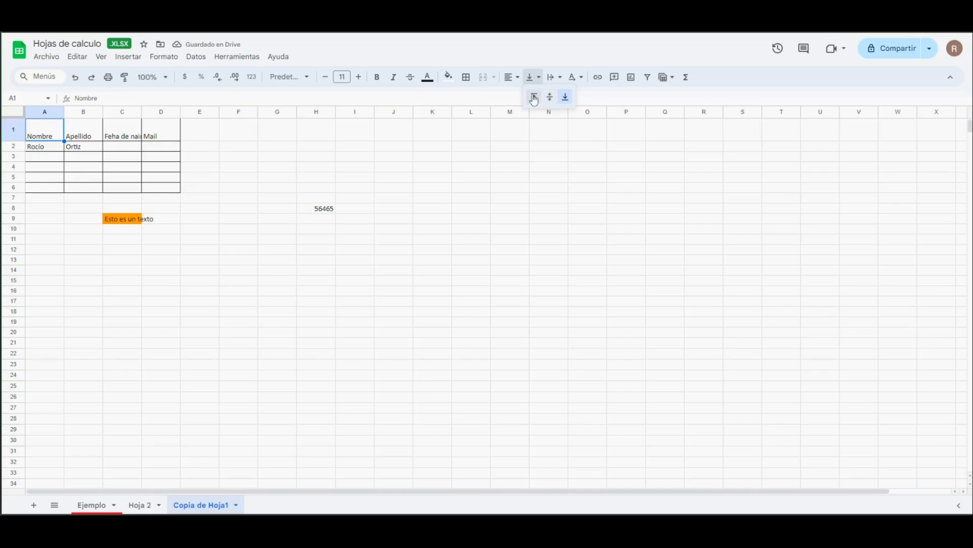
click(532, 96)
click(531, 83)
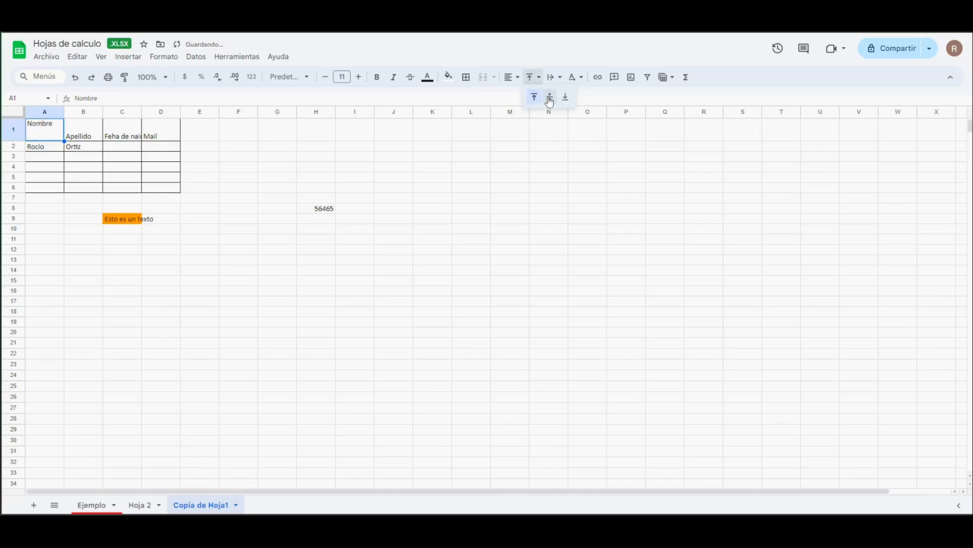
click(543, 96)
click(543, 81)
click(563, 95)
- Centre the four headers A1:D1 horizontally (Centro) and vertically (Medio)
drag(175, 130, 50, 132)
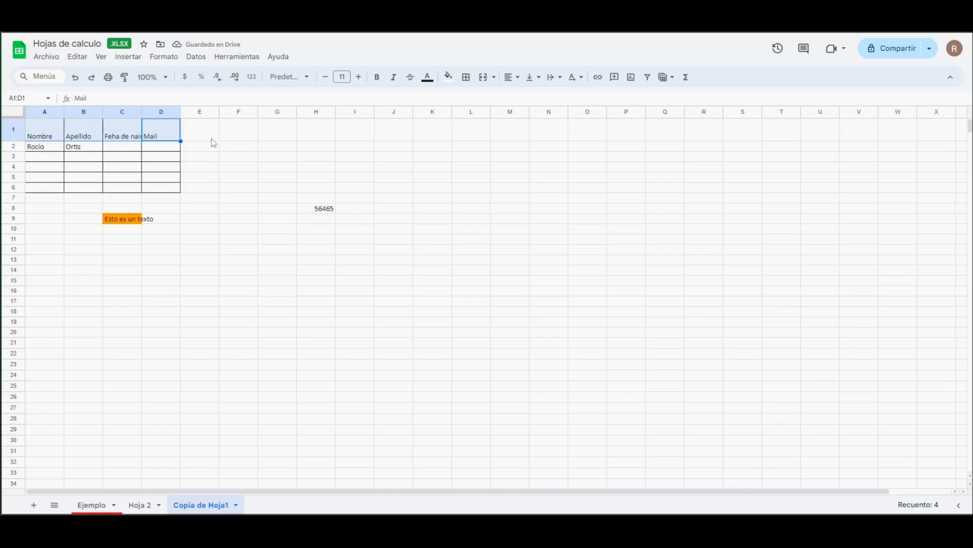
click(516, 84)
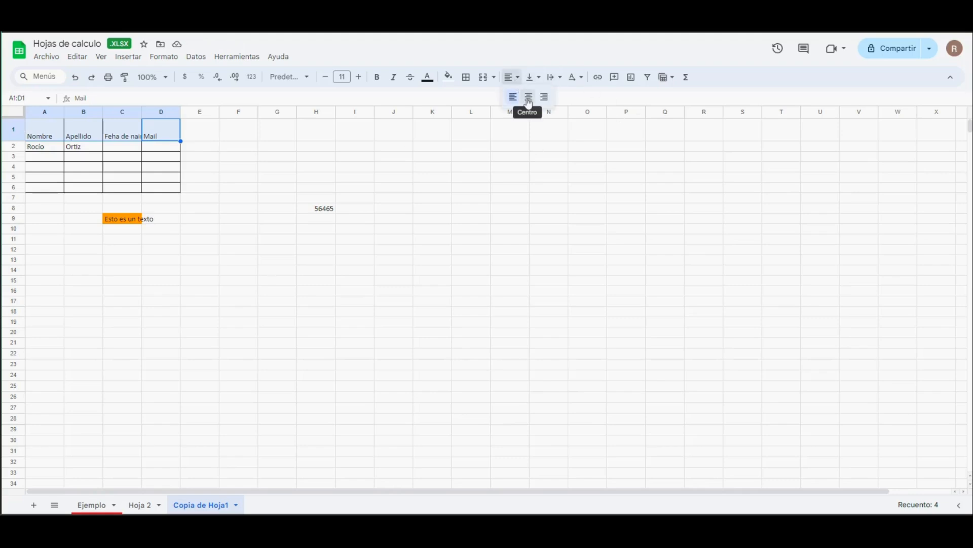
click(529, 101)
click(533, 77)
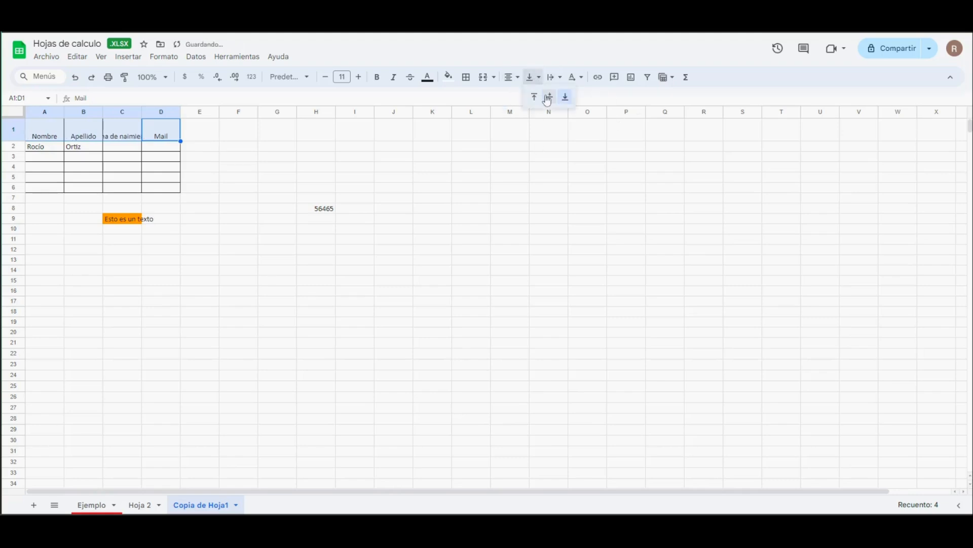
click(547, 97)
click(466, 171)
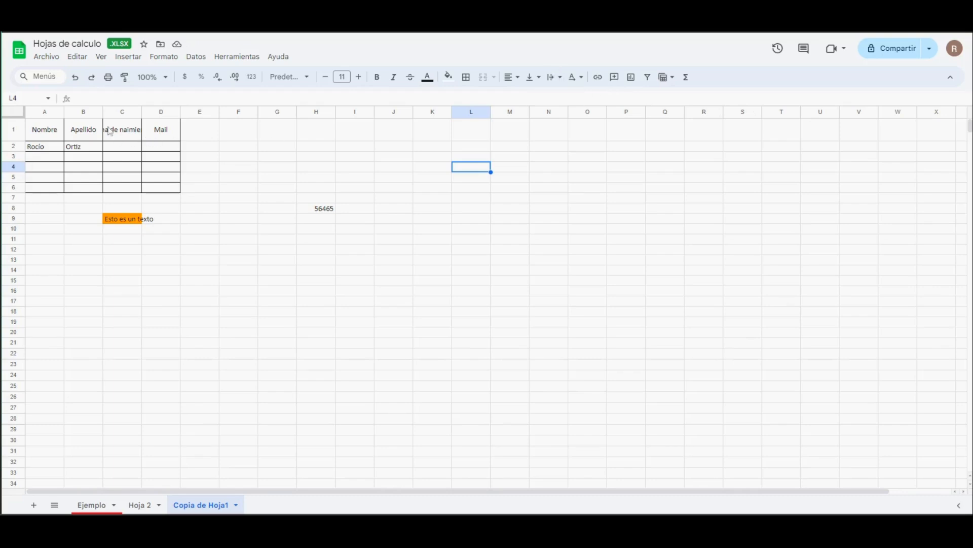
click(127, 132)
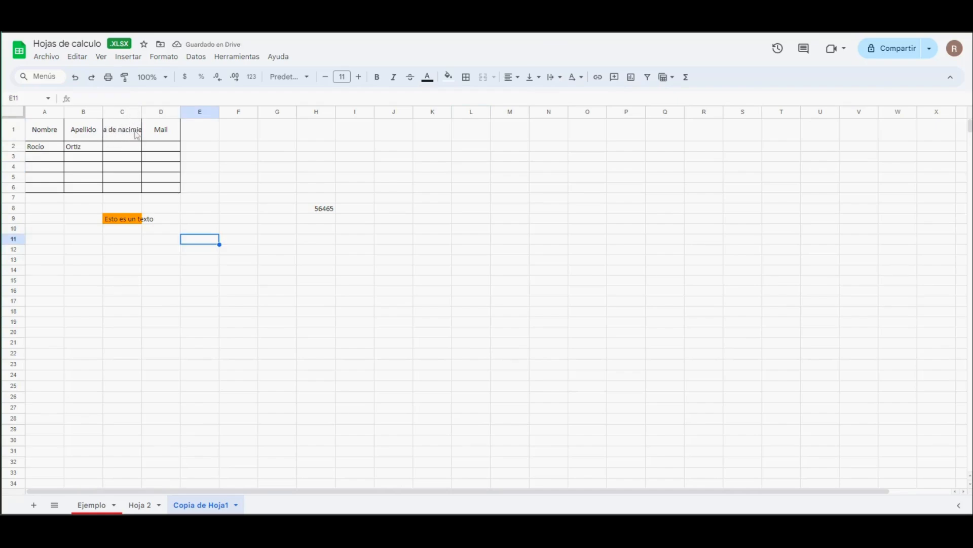
click(133, 135)
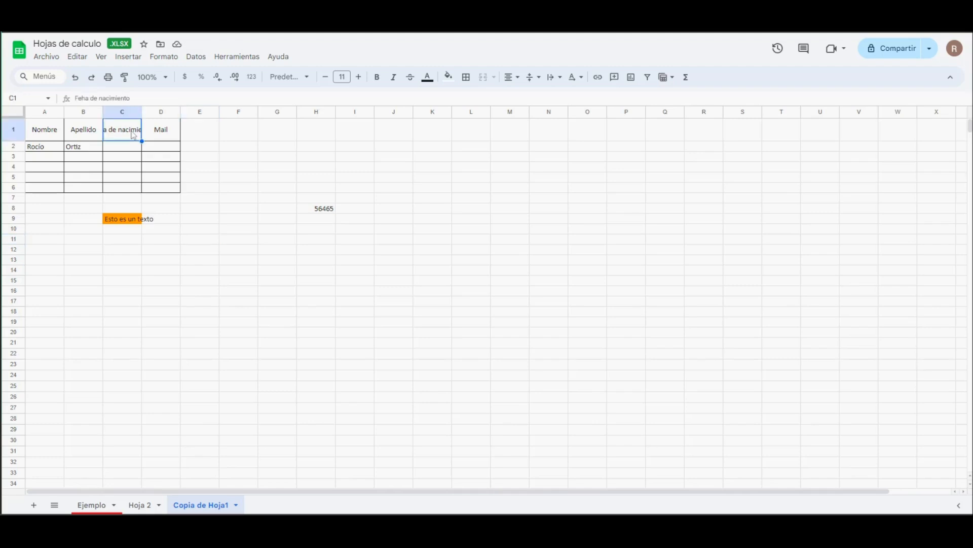
click(559, 78)
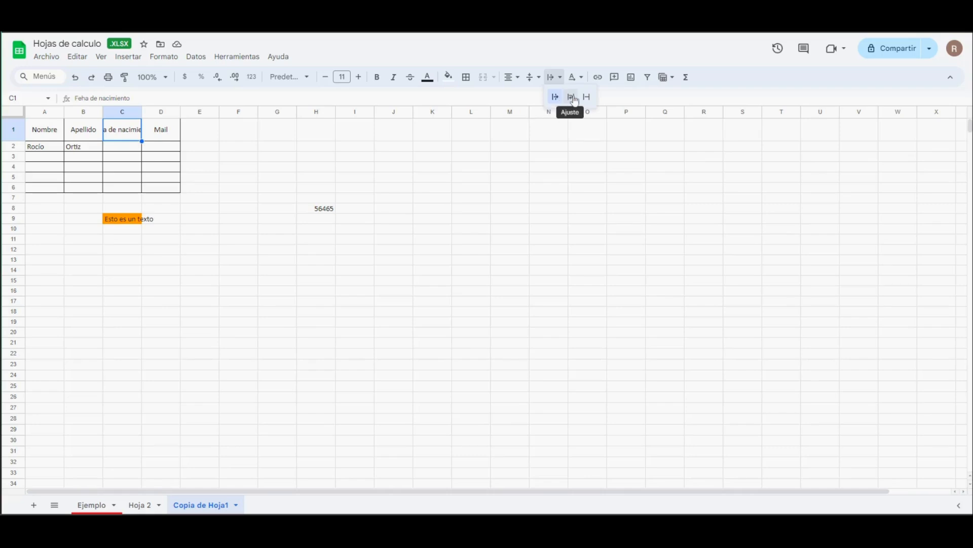
click(571, 97)
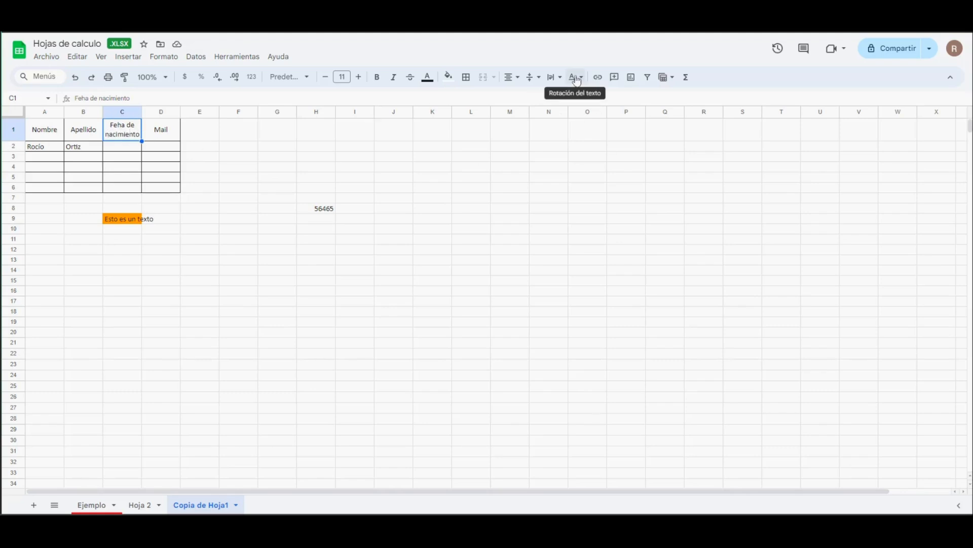
- Rotate the Nombre header tilted up, then tilted down, then stacked vertically
click(47, 136)
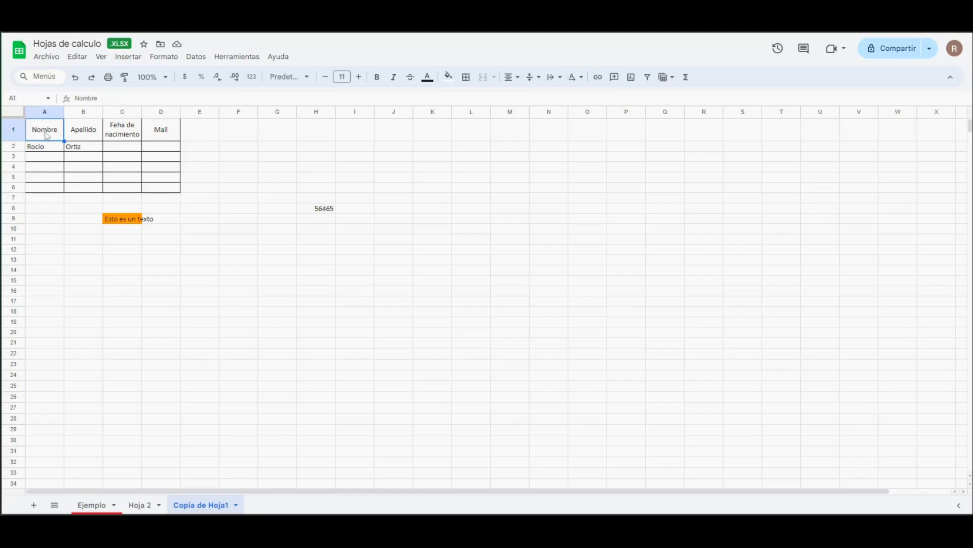
click(585, 84)
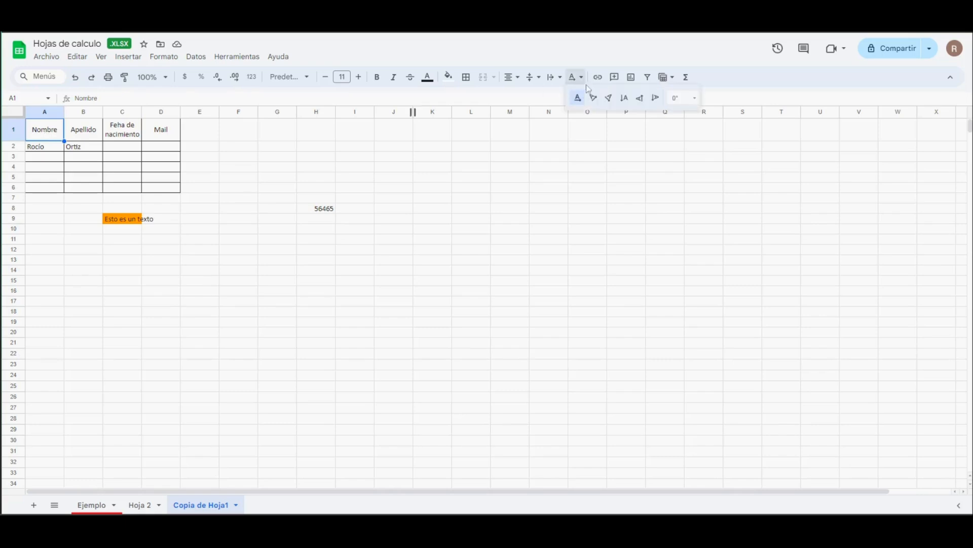
click(594, 98)
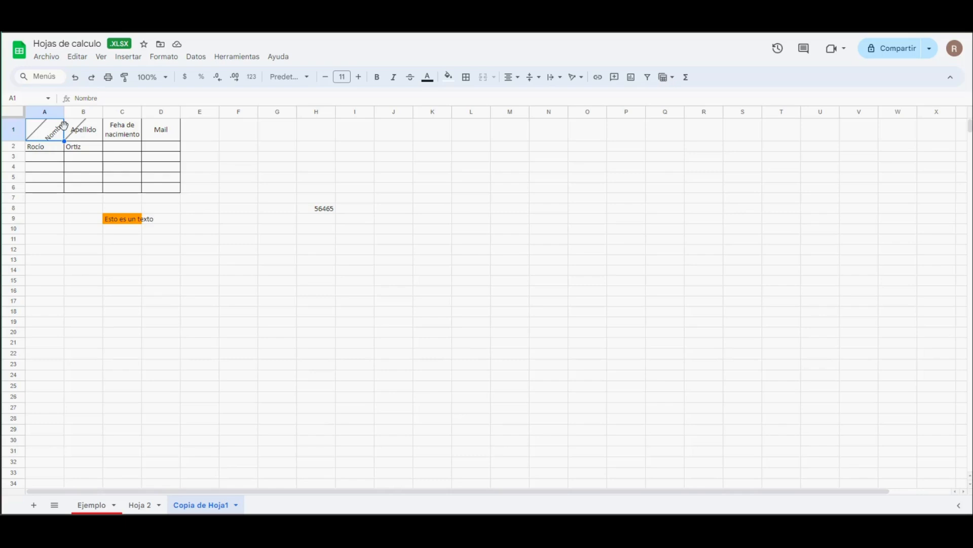
click(68, 157)
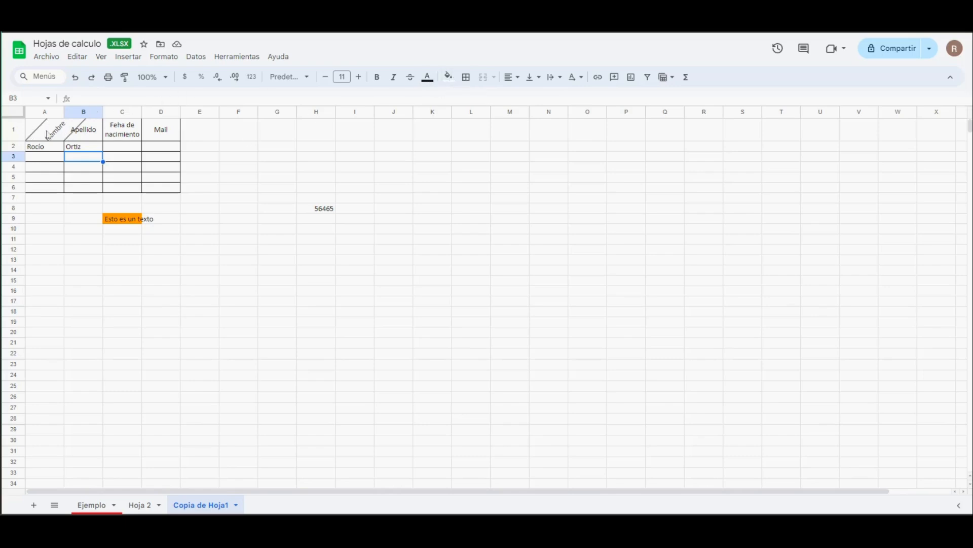
key(ctrl+Home)
click(578, 78)
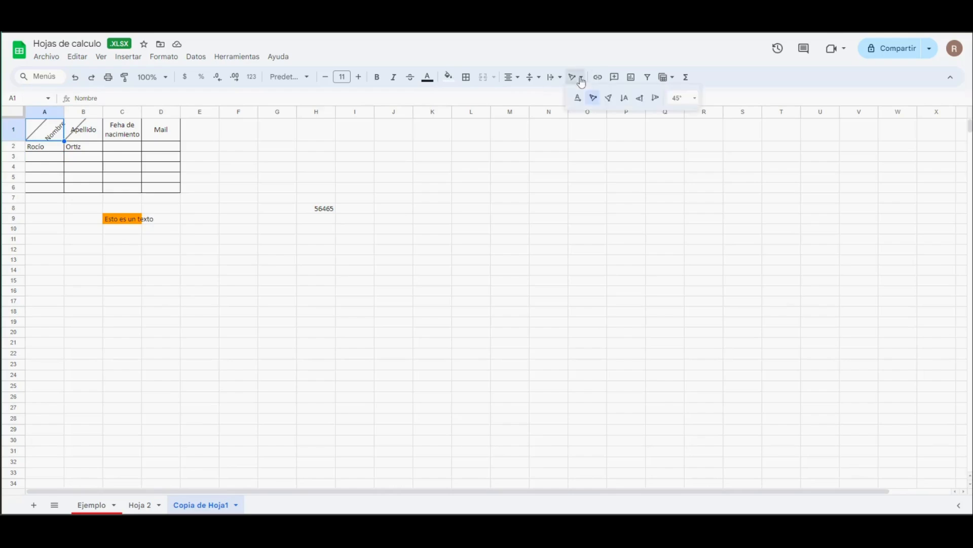
click(606, 97)
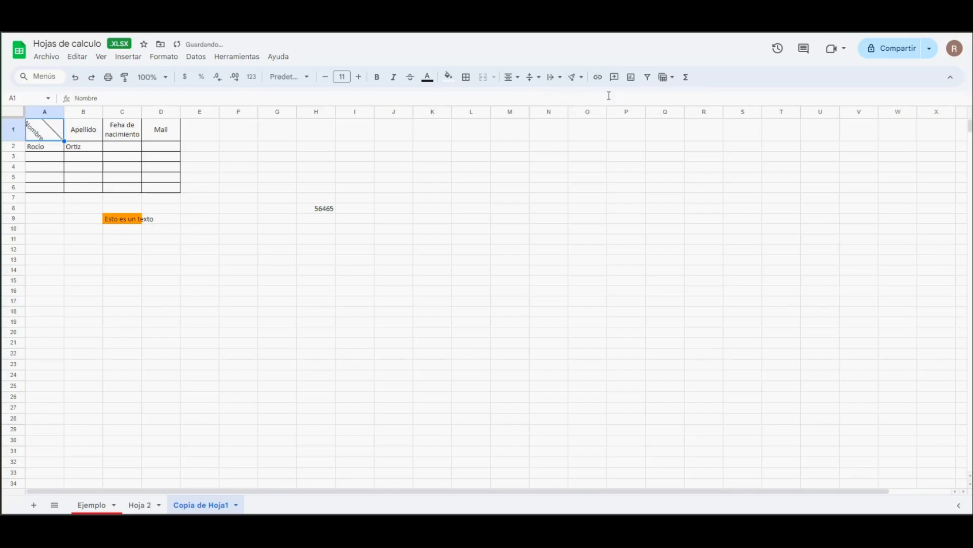
click(578, 77)
click(627, 101)
- Enlarge row 1, reset Nombre's rotation to 0°, then shrink row 1 back down
click(12, 135)
drag(13, 144, 12, 205)
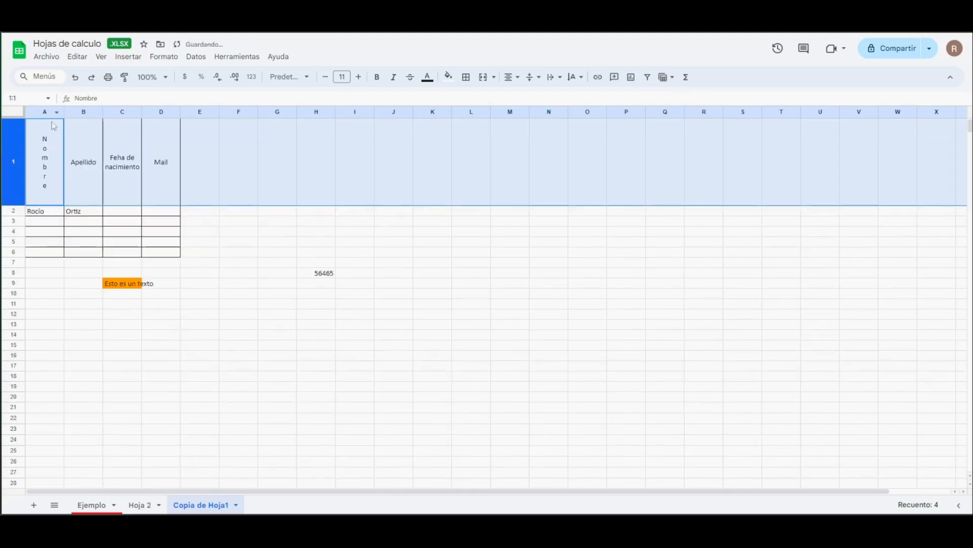
click(49, 163)
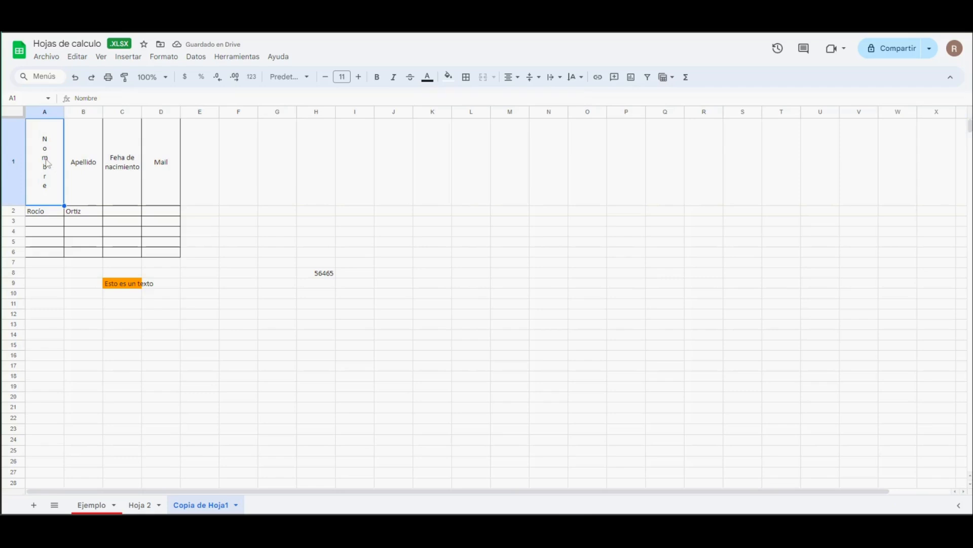
click(583, 77)
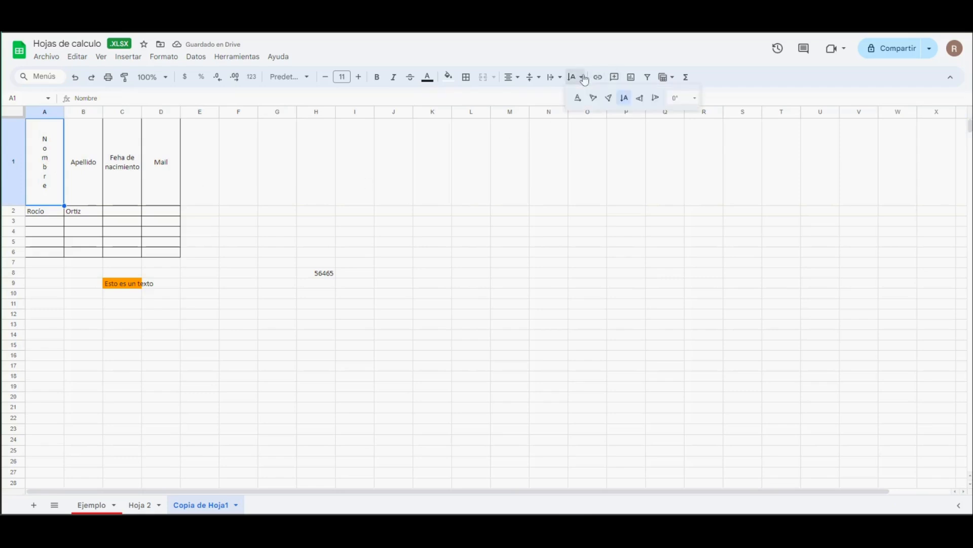
click(694, 99)
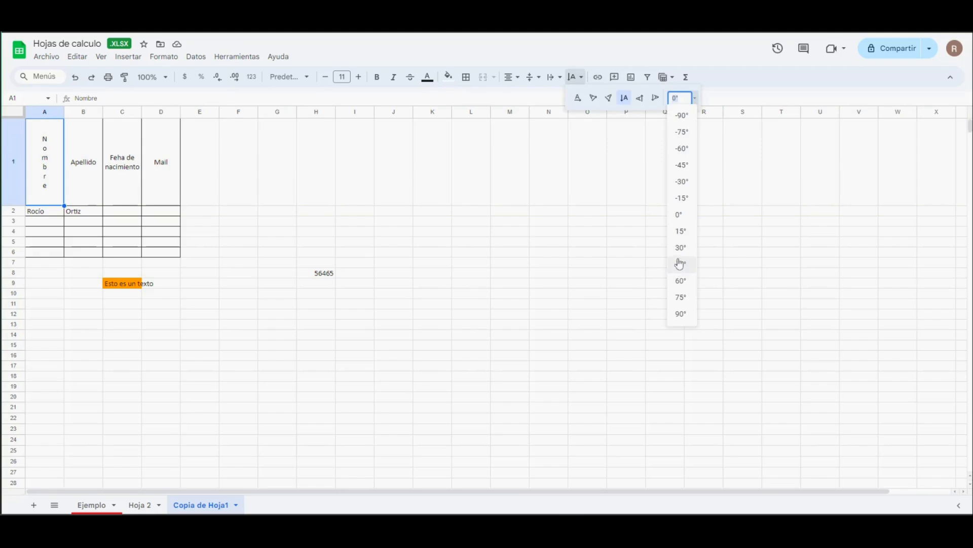
click(681, 215)
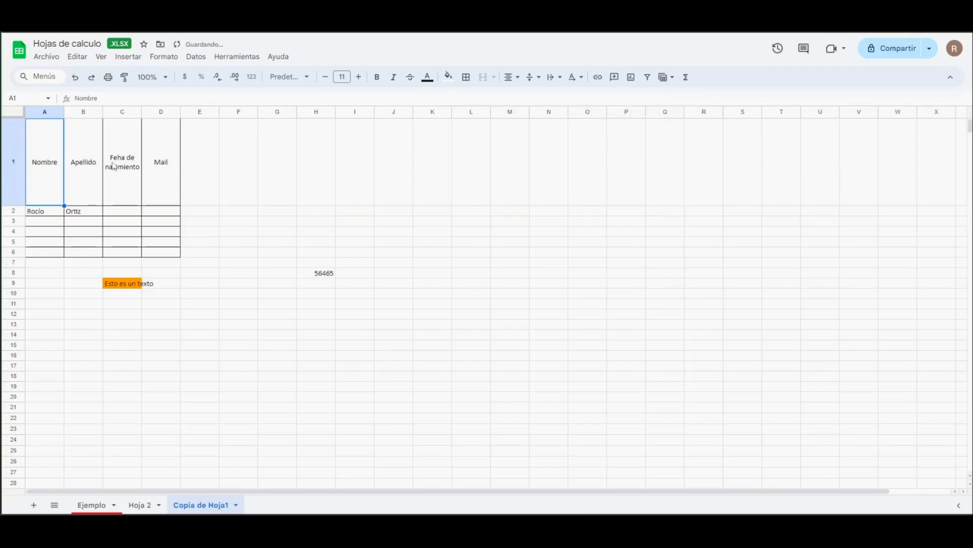
drag(13, 203, 13, 154)
click(629, 160)
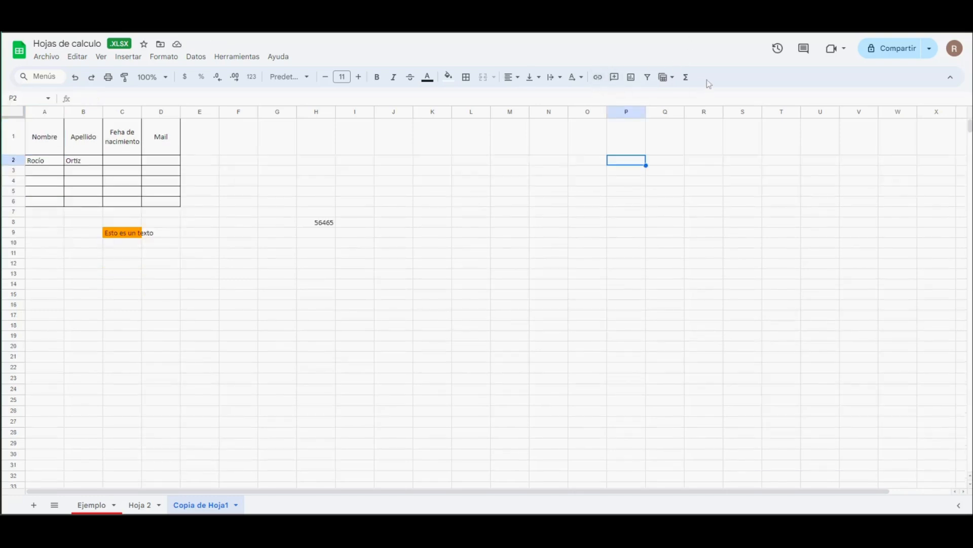
- Start a comment on P2, cancel it with Esc, and open the Σ functions list
click(616, 77)
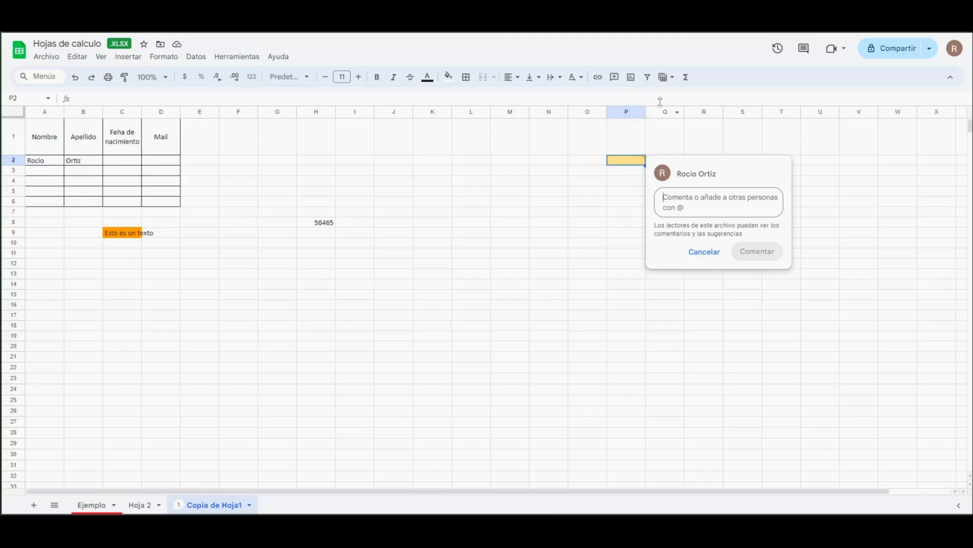
key(Escape)
click(687, 78)
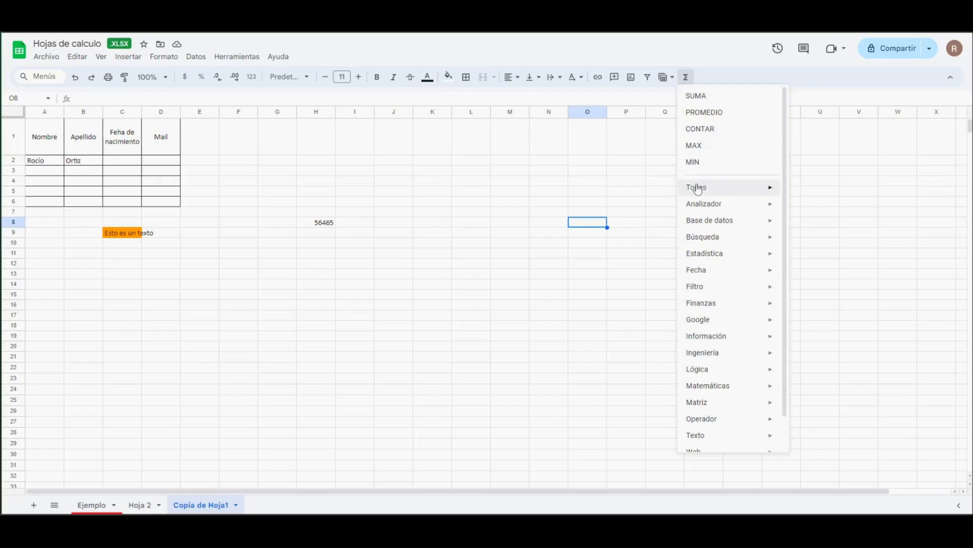
- Look through the Todas, Analizador, Búsqueda and Estadística function categories
mouse_move(718, 189)
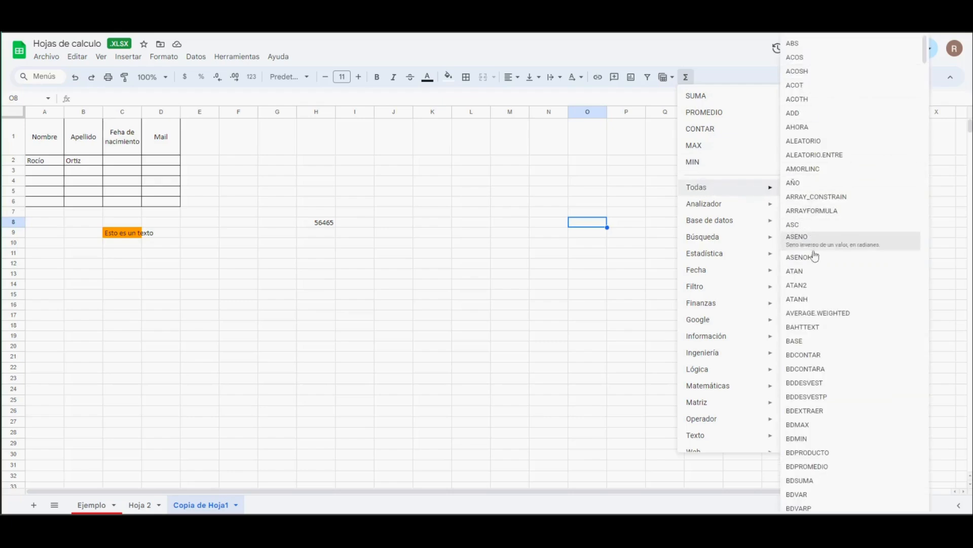
mouse_move(739, 209)
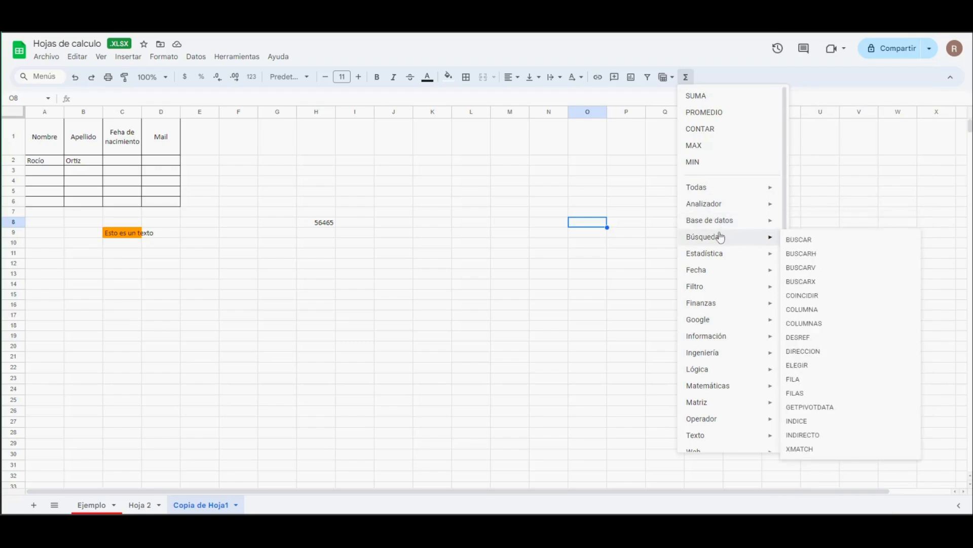
mouse_move(717, 257)
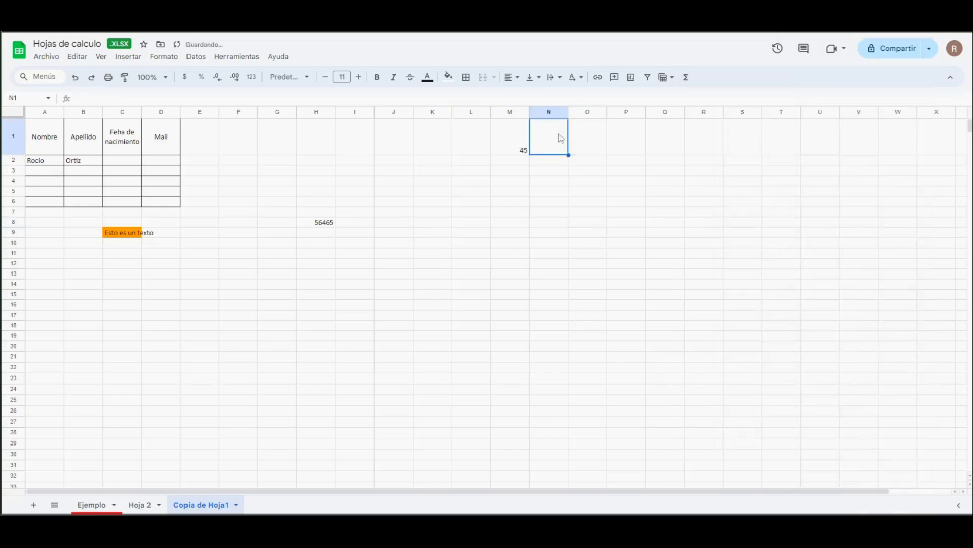
- Enter 50 in N1 and the formula =M1+N1 in O1, giving 95
text(50)
click(592, 152)
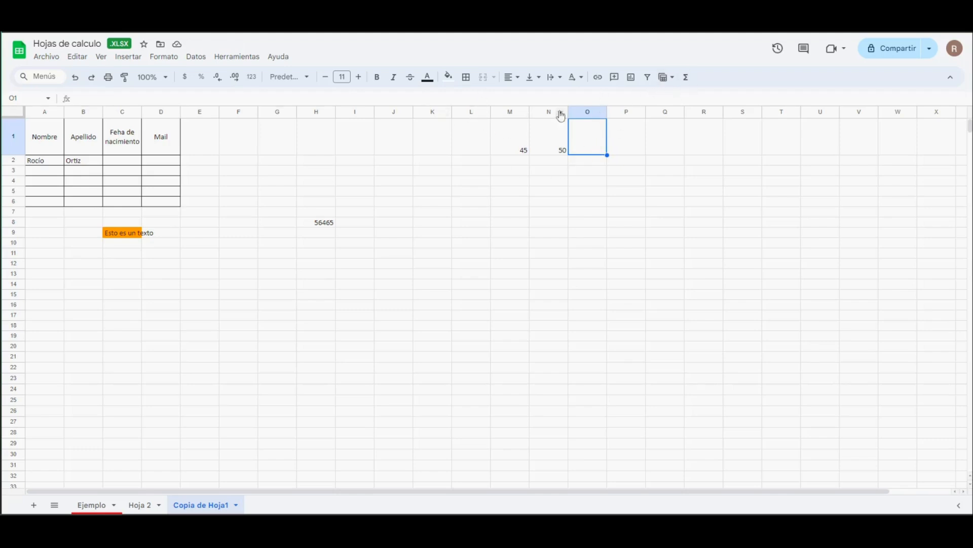
click(543, 94)
text(=)
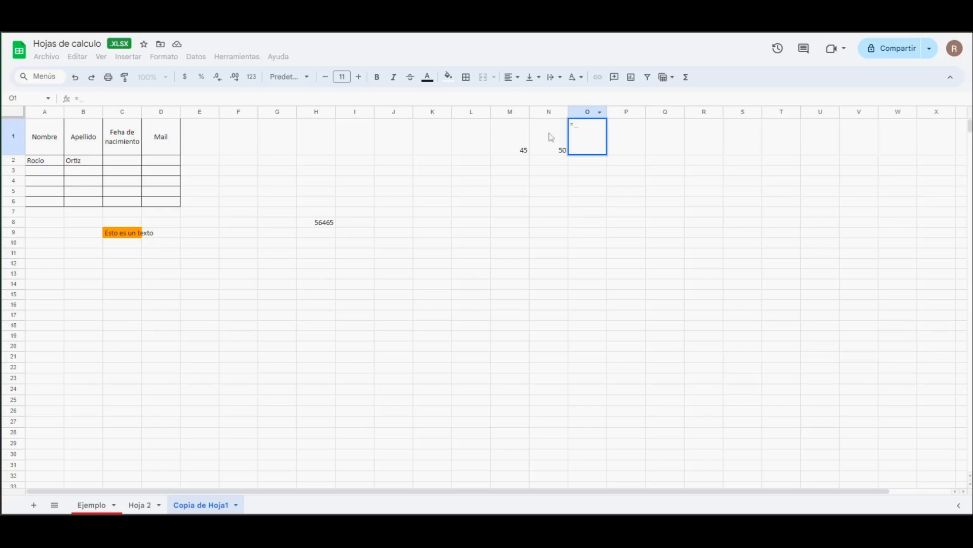
click(513, 141)
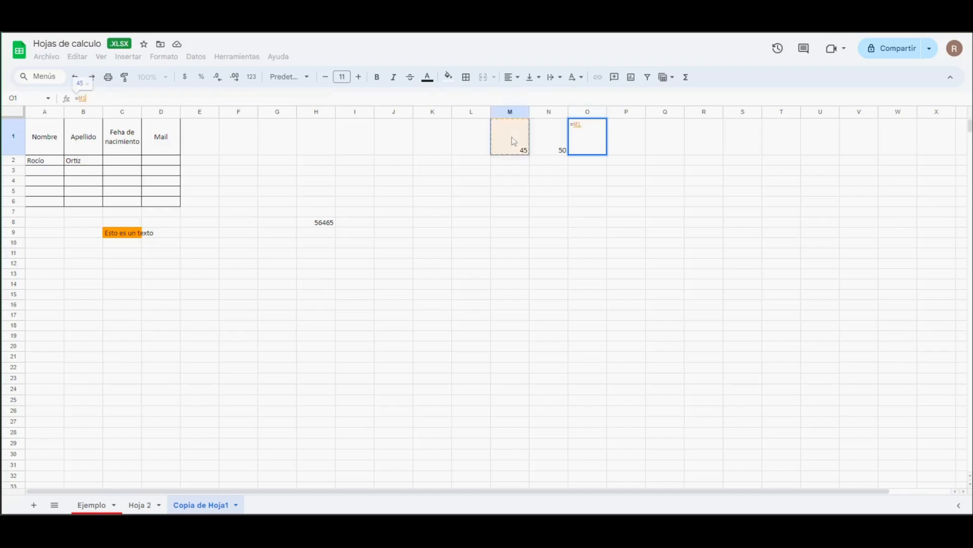
text(+)
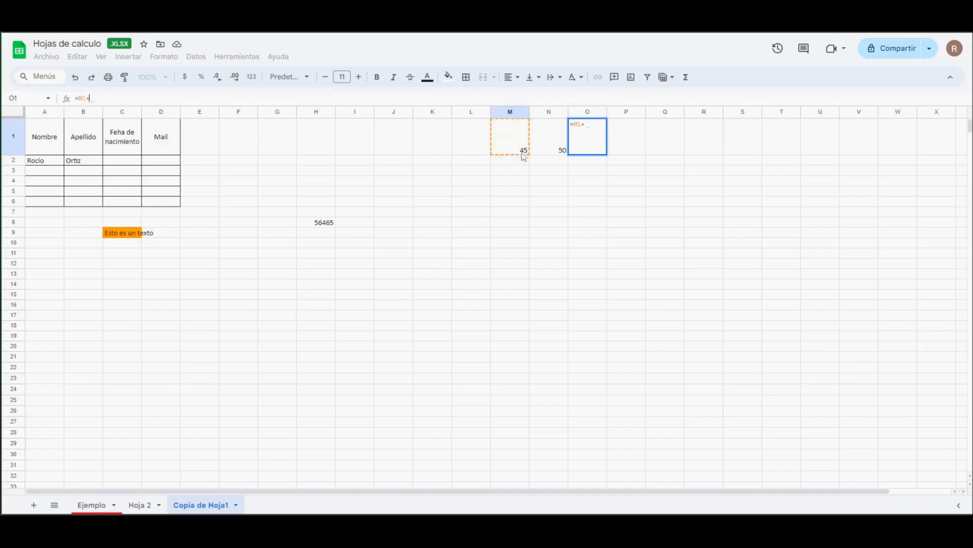
click(555, 141)
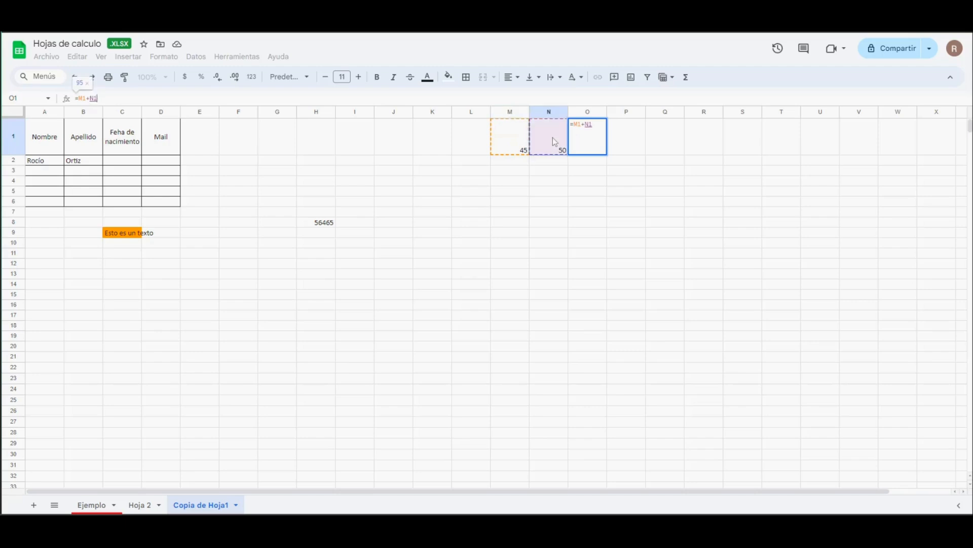
key(Return)
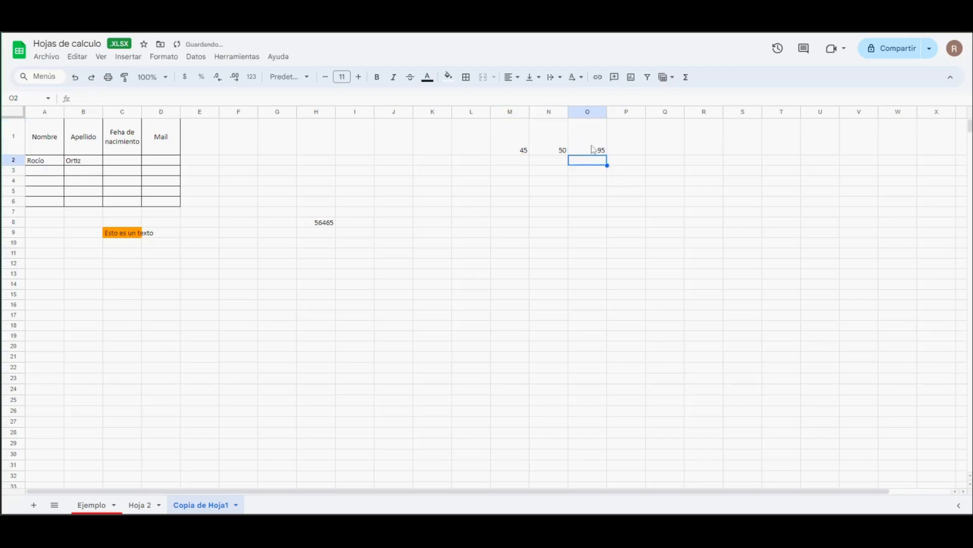
- Reopen O1's formula and erase it back to '=' to start over
click(593, 149)
click(123, 94)
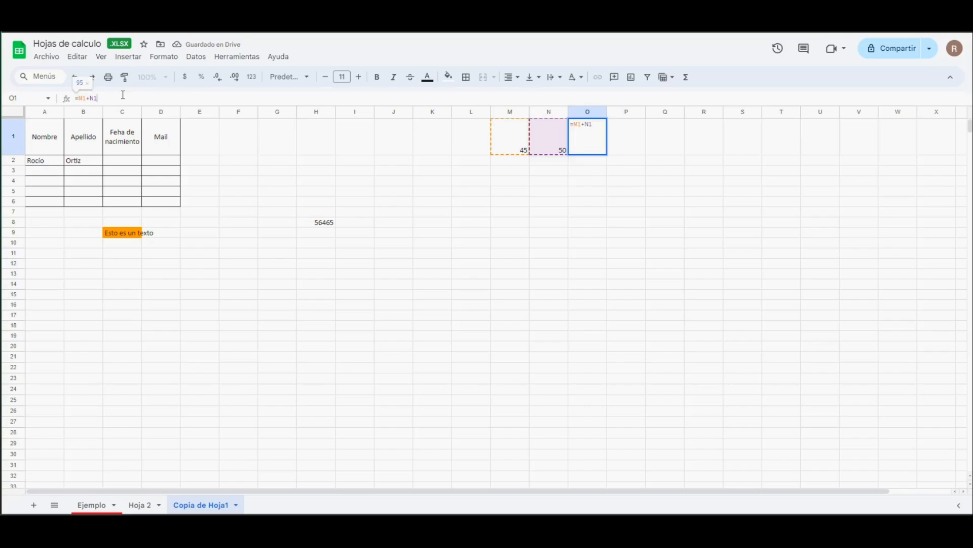
key(BackSpace)
key(BackSpace)
key(BackSpace)
key(BackSpace)
key(BackSpace)
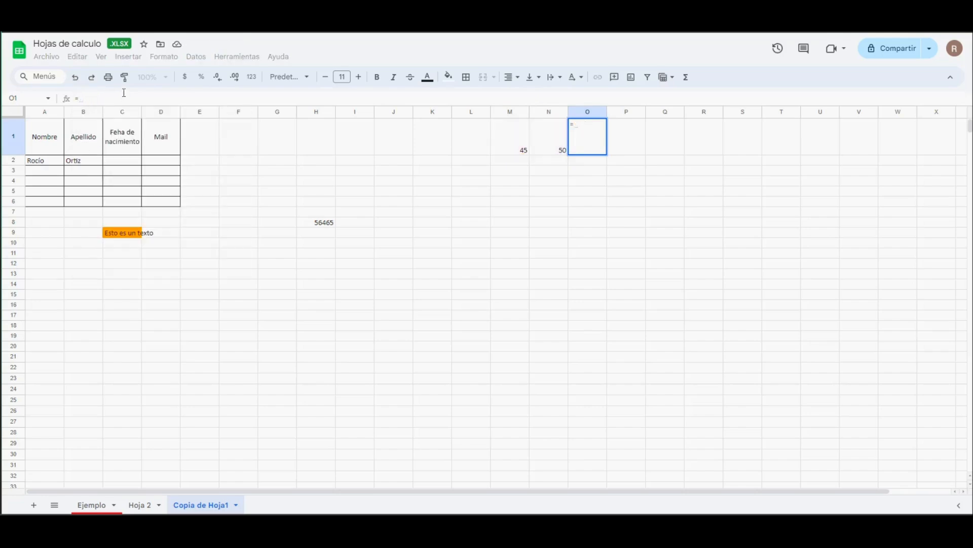
- Enter =SUMA(M1;N1) in O1 to total 95
text(SUMA)
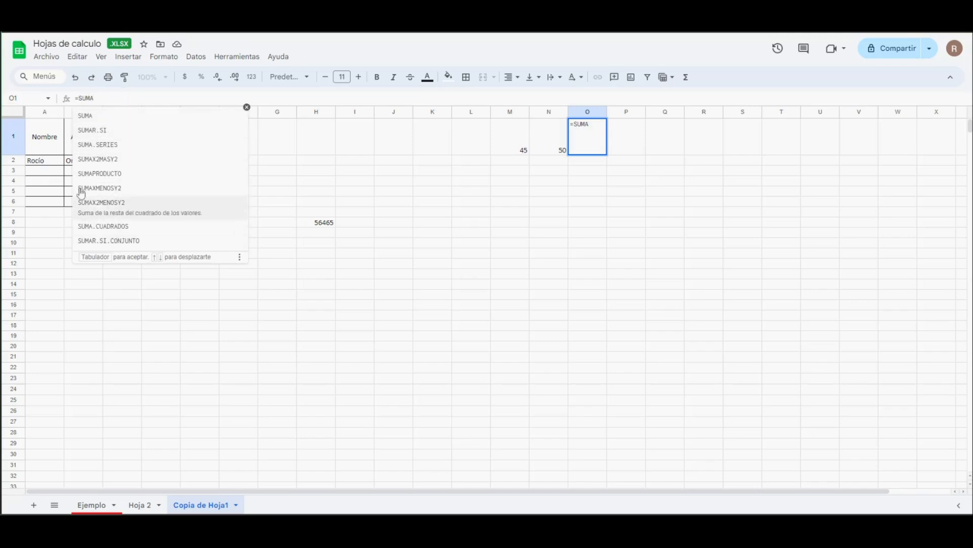
click(91, 117)
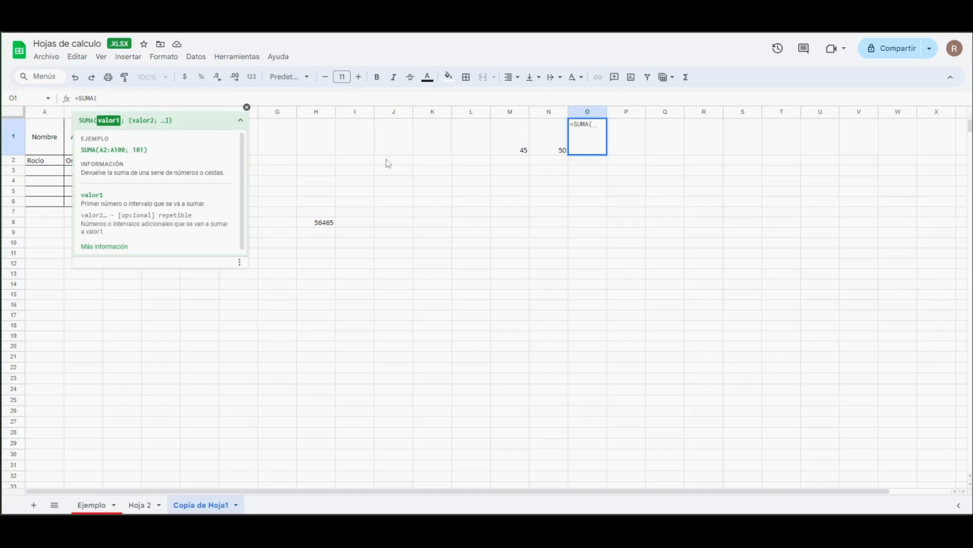
click(498, 143)
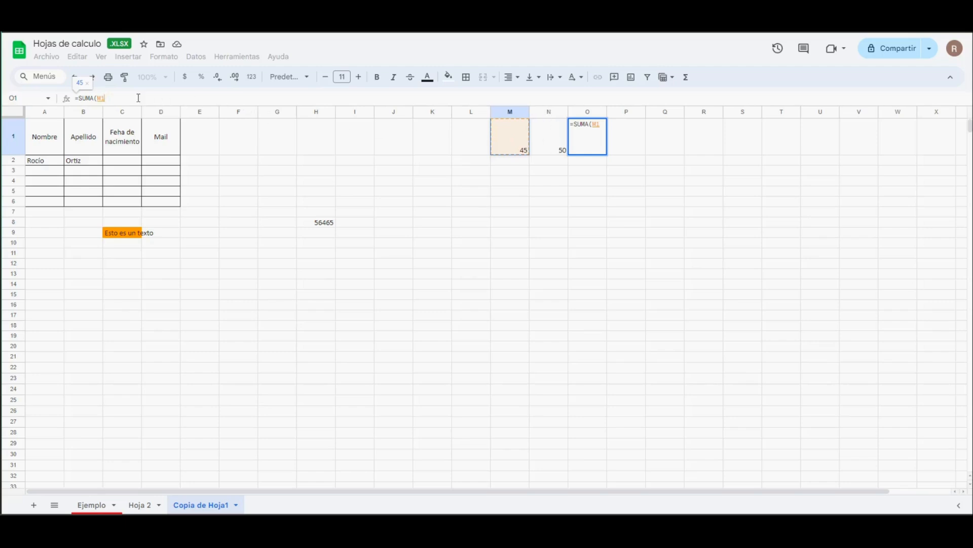
text(;)
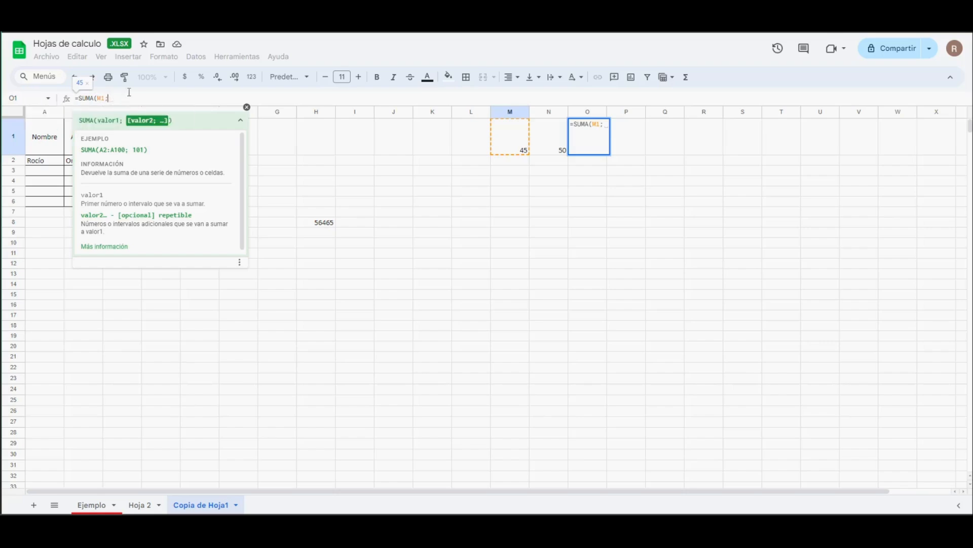
click(543, 137)
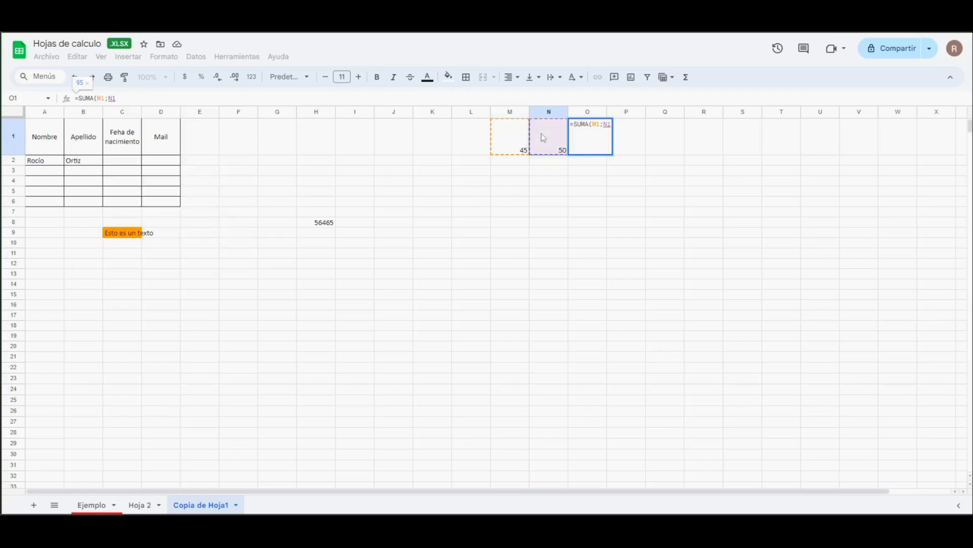
text())
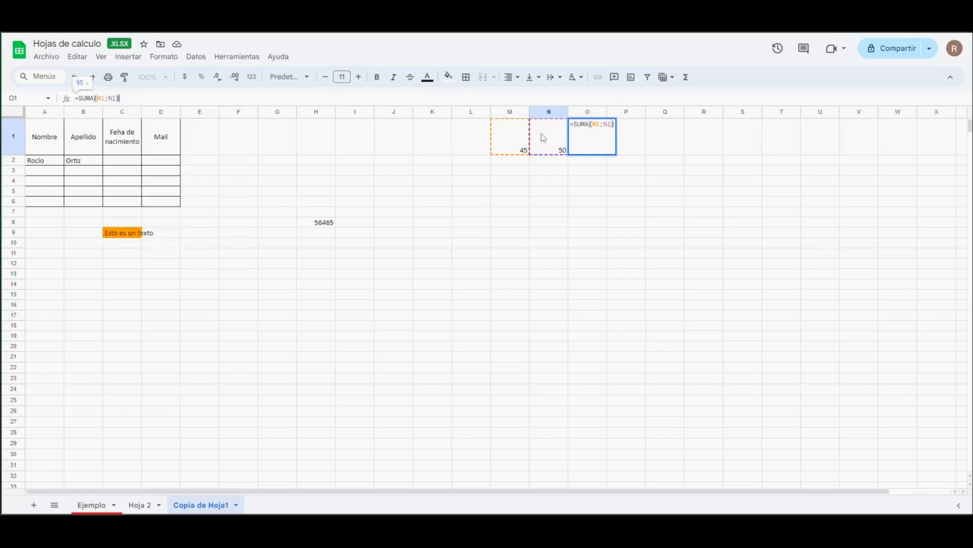
key(Return)
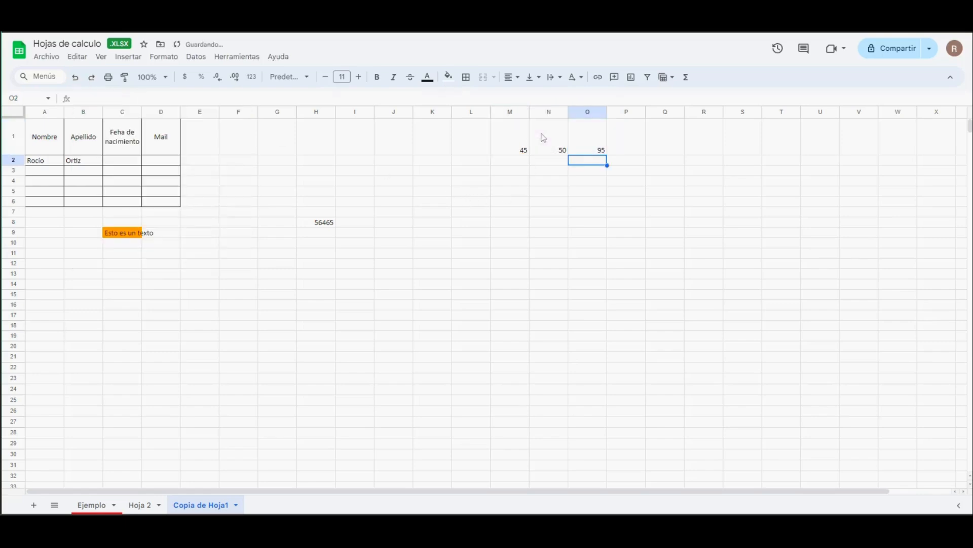
- Delete the SUMA formula from O1 so the cell is empty
click(593, 135)
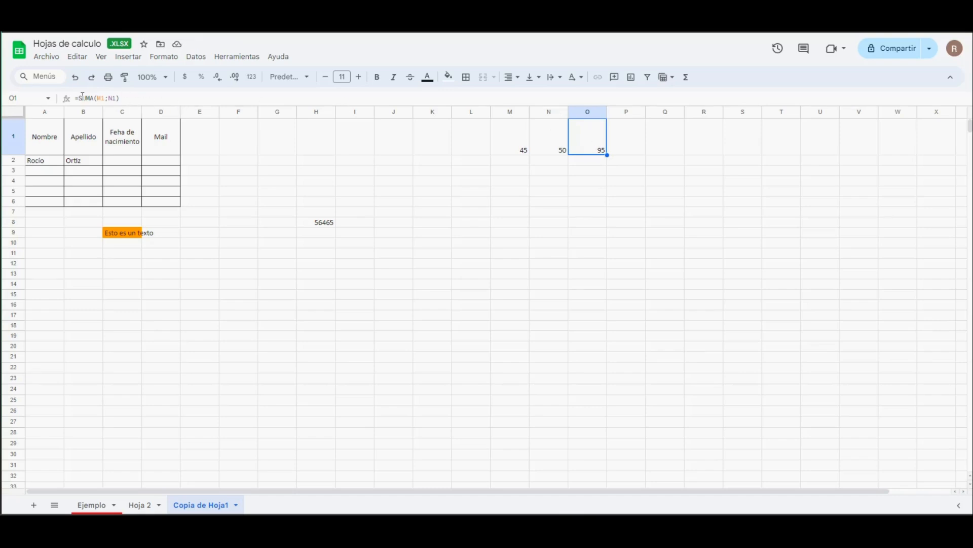
click(134, 98)
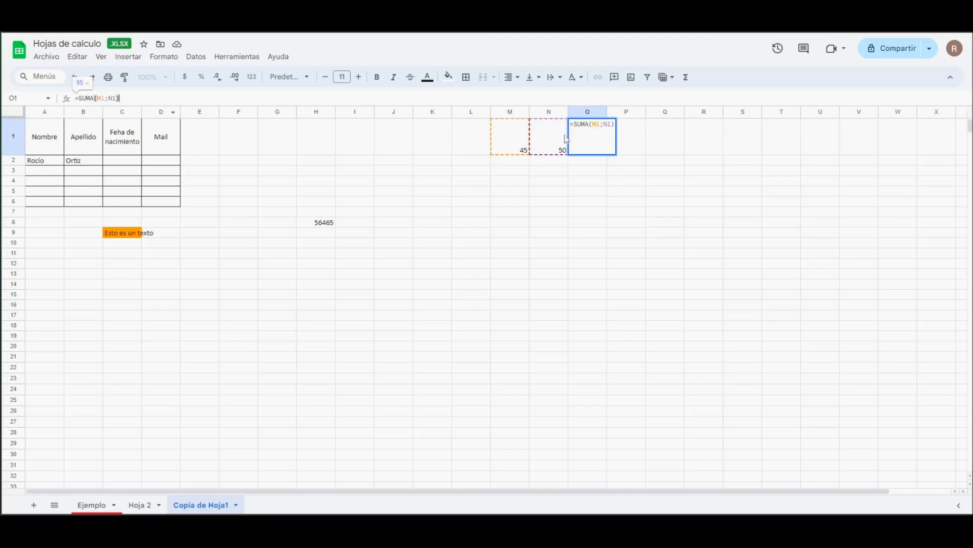
drag(128, 97, 14, 95)
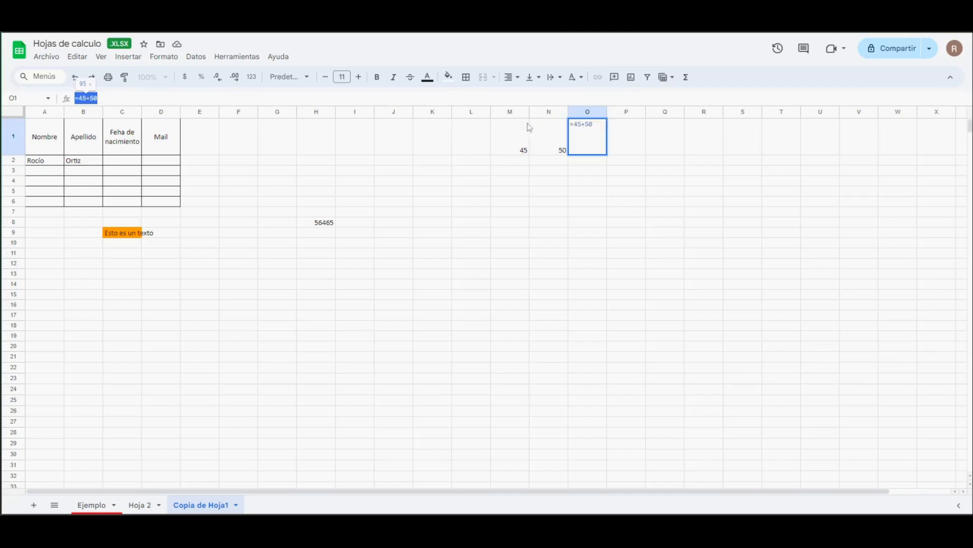
key(BackSpace)
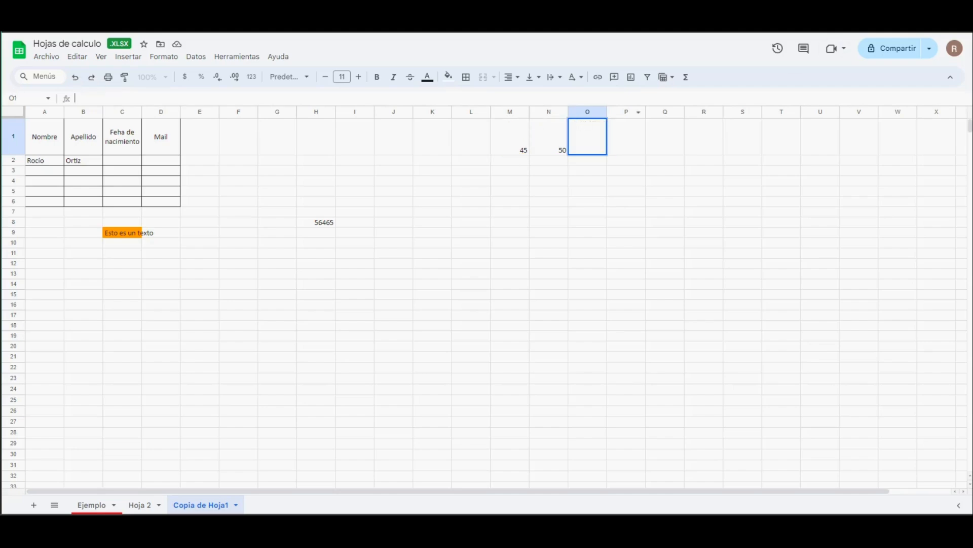
- Enter =SUMA(M1:N1) in O1 so it totals 95 from 45 and 50
click(685, 77)
click(707, 96)
click(99, 97)
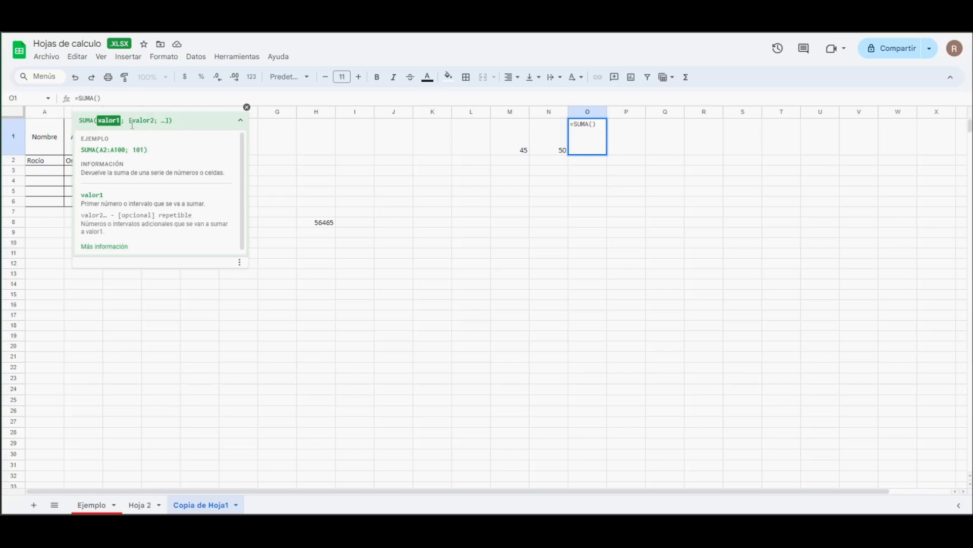
click(503, 142)
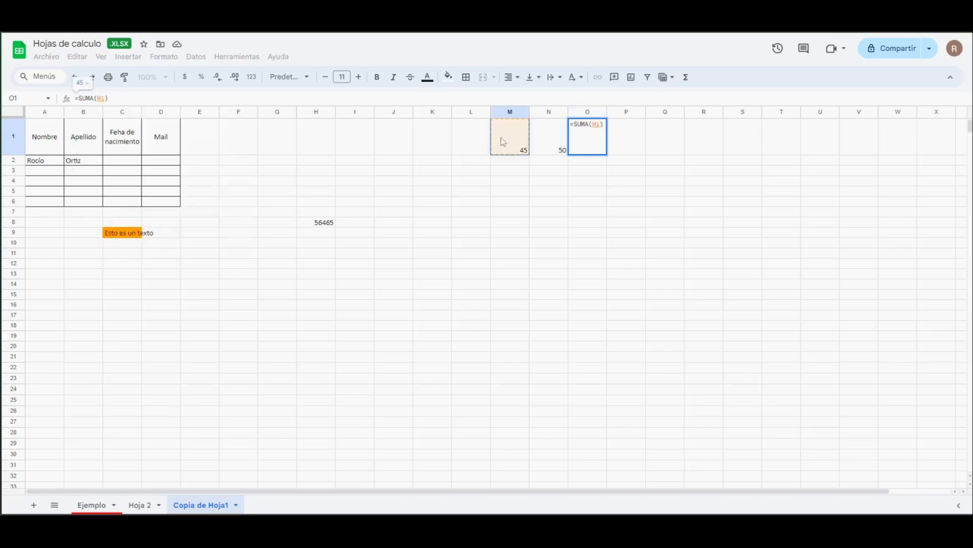
text(;)
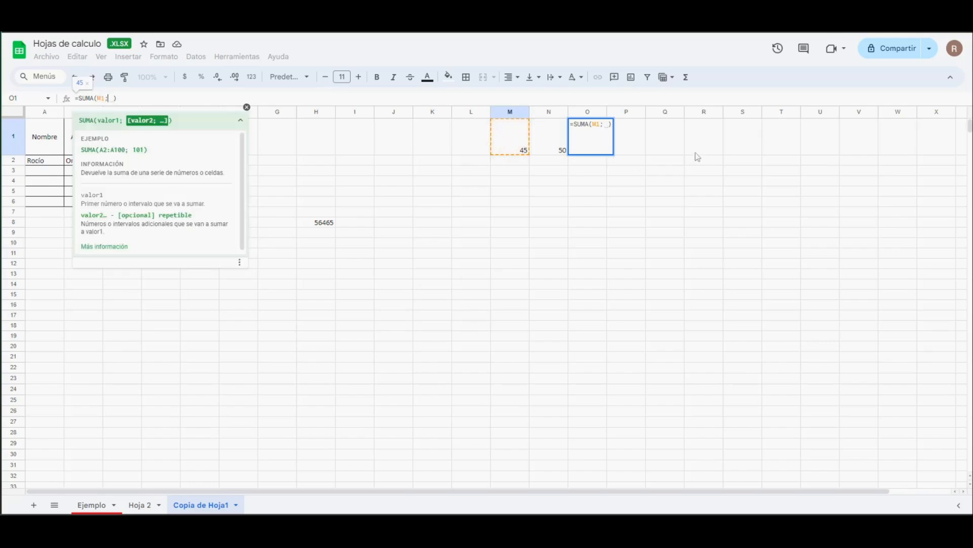
click(554, 147)
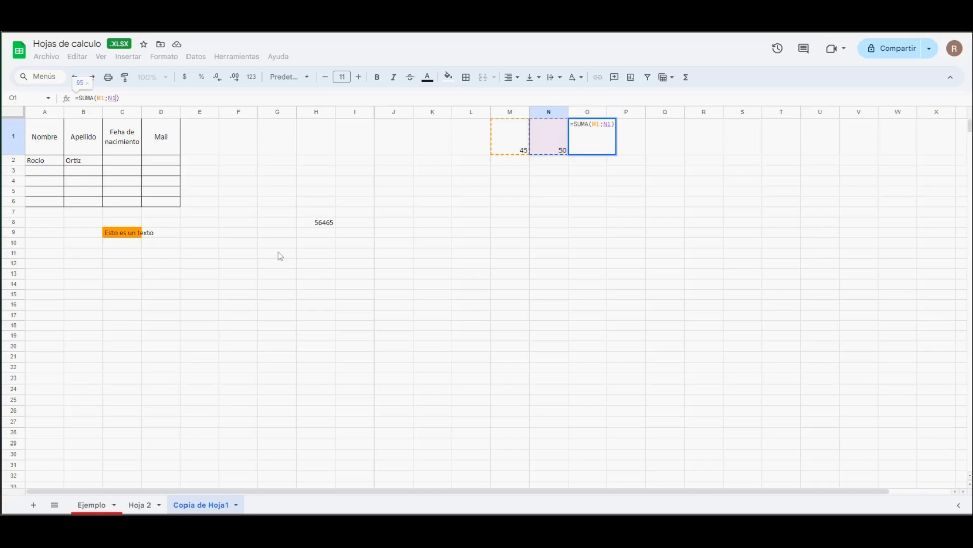
key(Return)
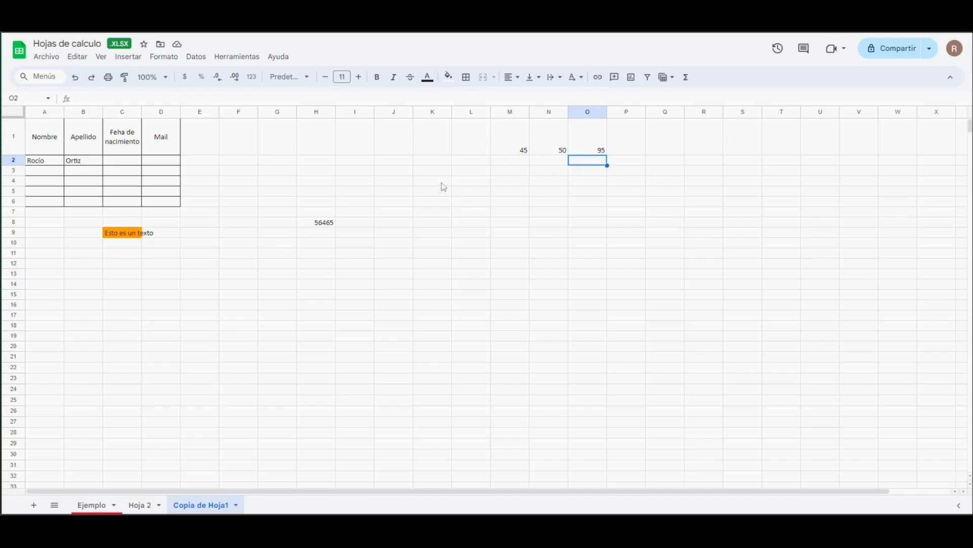
click(131, 95)
- Enter =MIN(M1:N1) in O2 so it shows 45
click(686, 77)
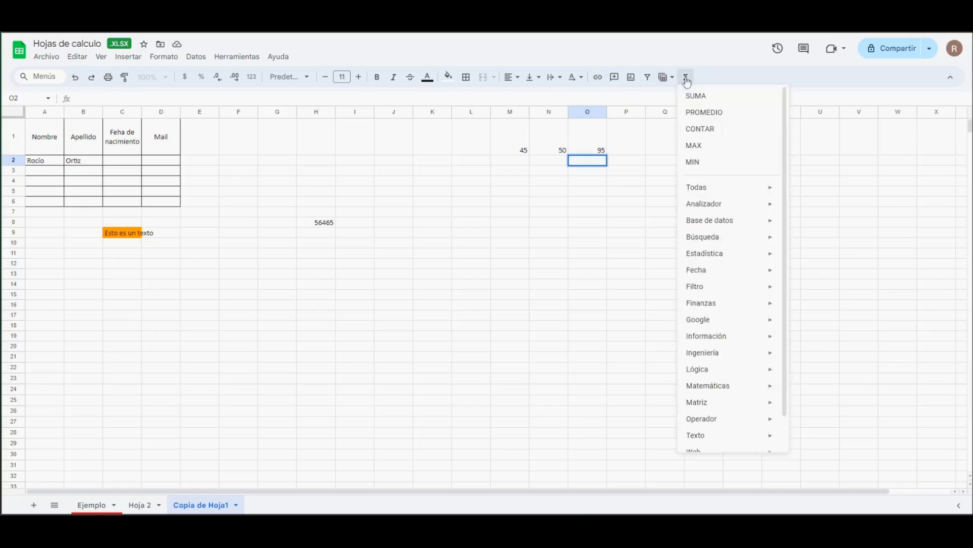
click(708, 161)
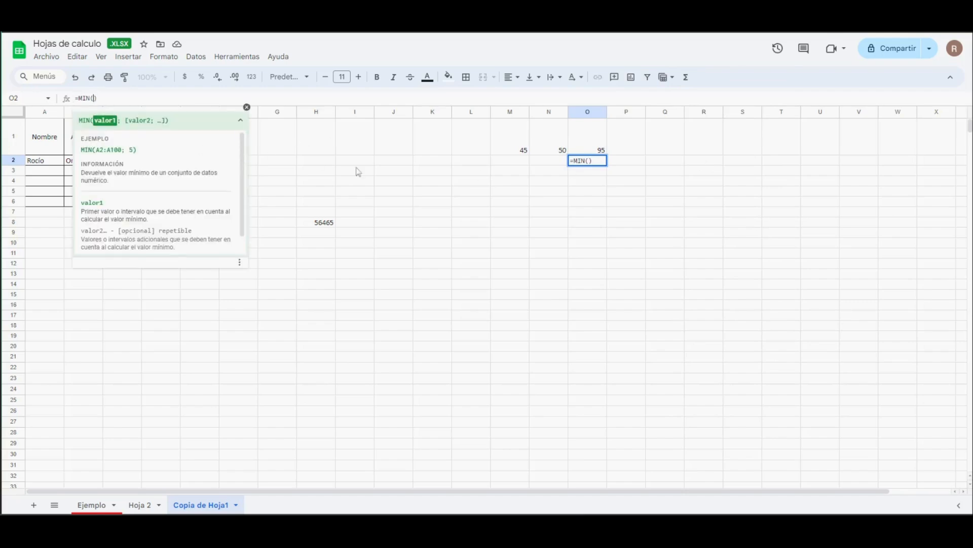
click(512, 135)
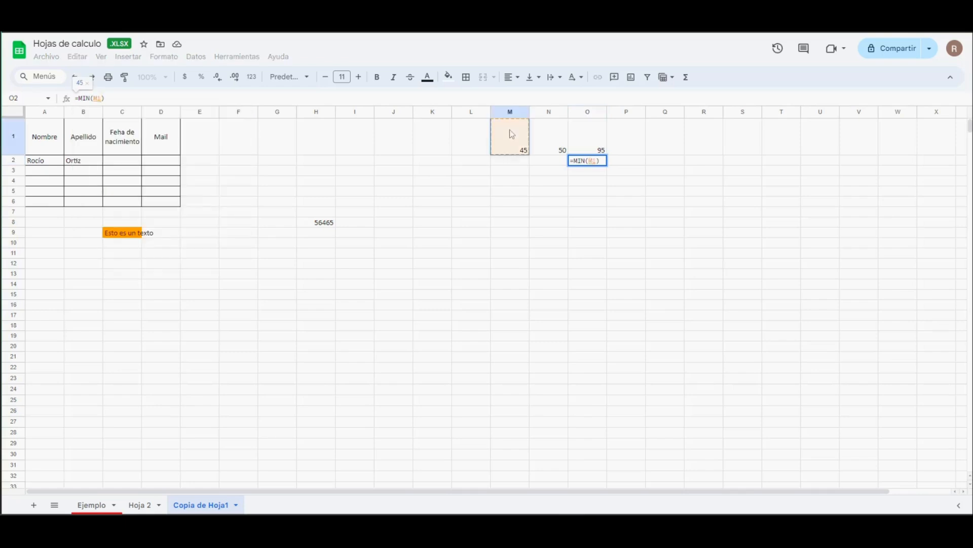
shift+click(548, 139)
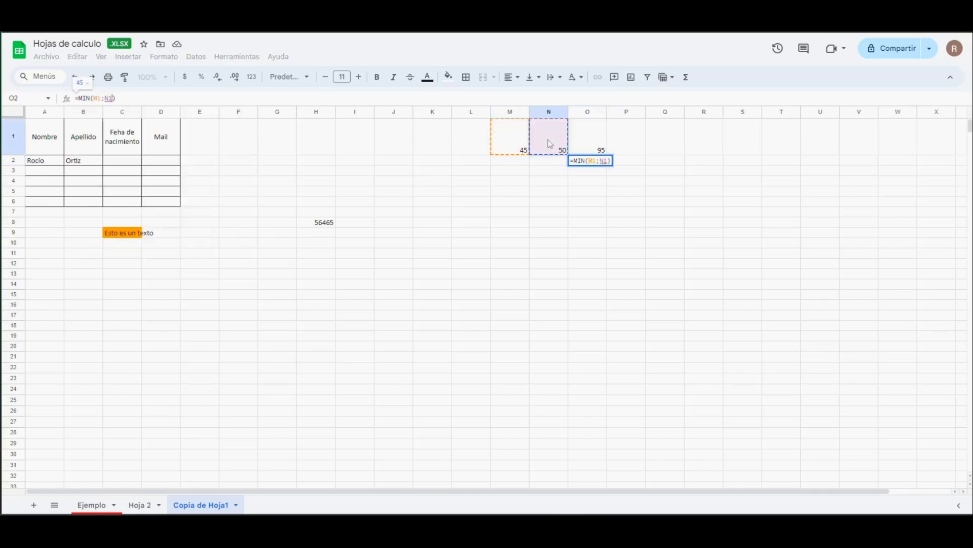
key(Return)
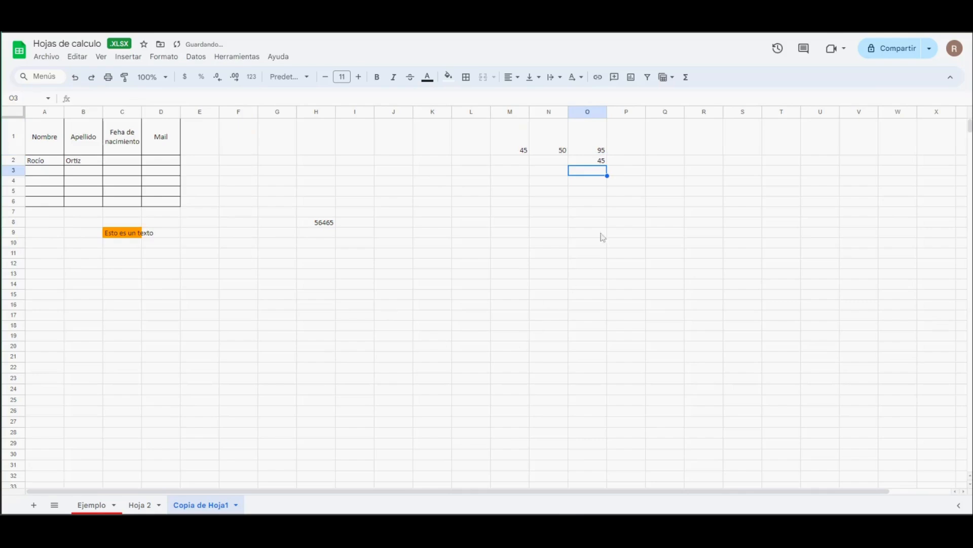
- Review the O2 and O1 formulas, leave O1 unchanged at 95, and confirm C9 is empty
click(597, 162)
click(522, 150)
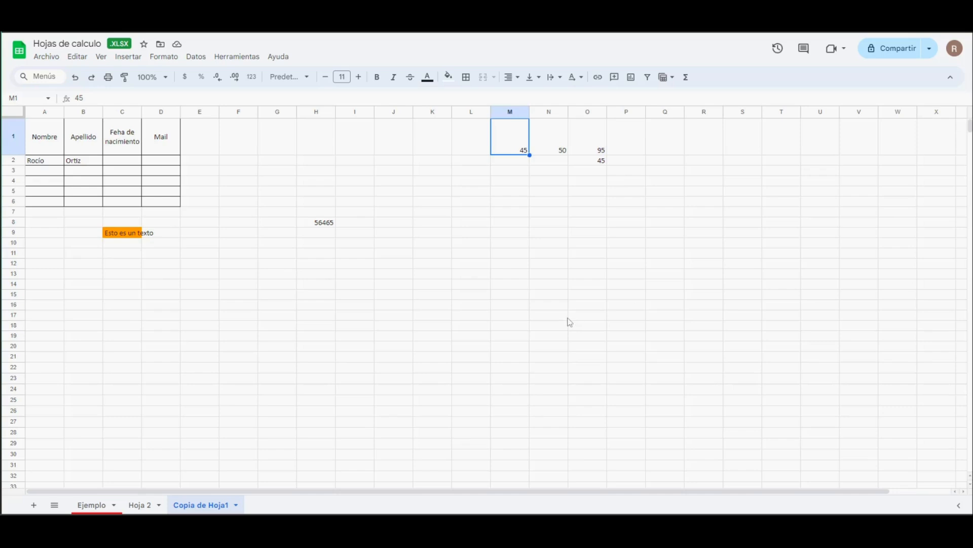
click(591, 144)
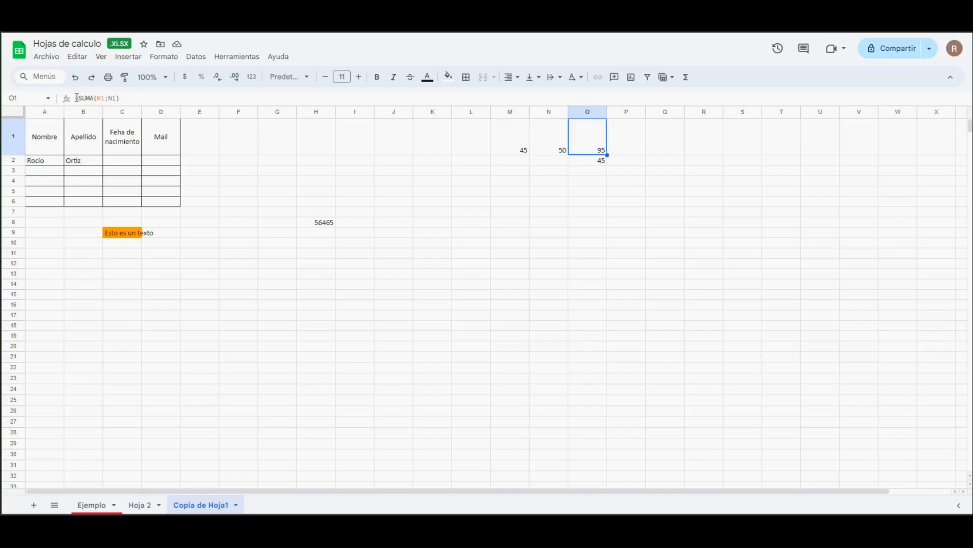
double_click(84, 98)
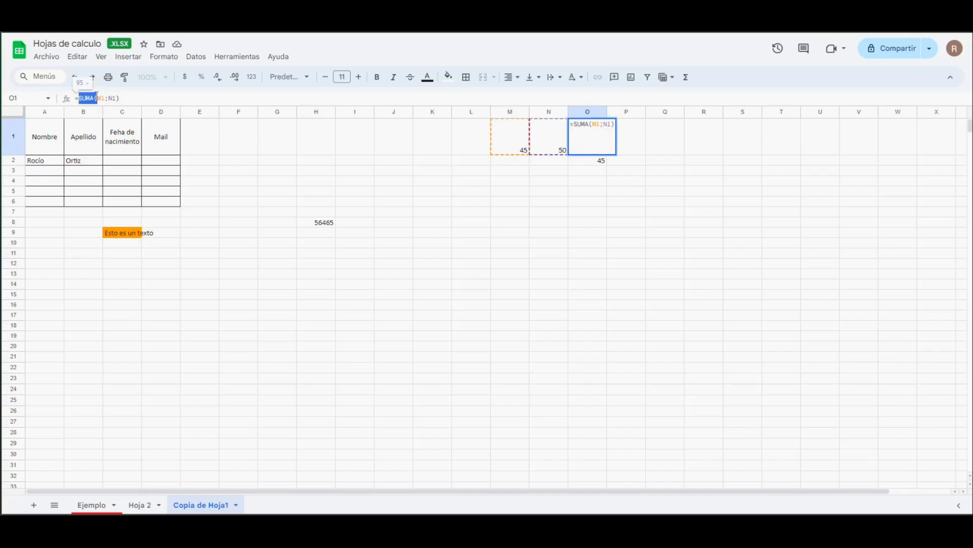
click(107, 98)
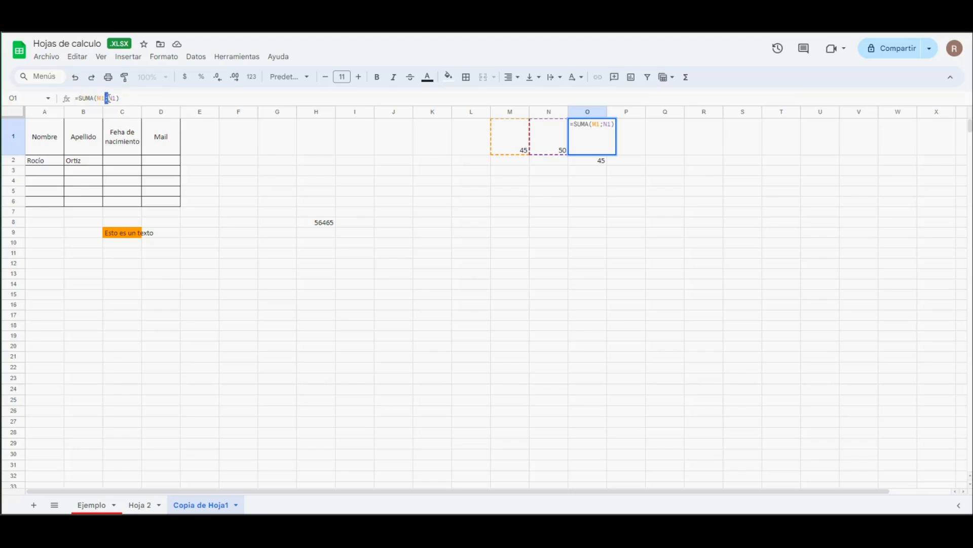
click(227, 95)
click(116, 264)
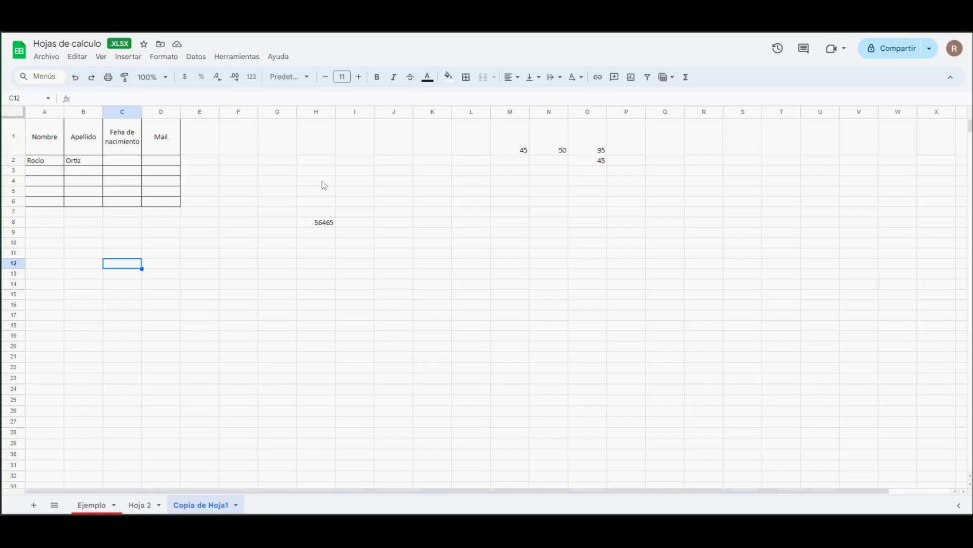
click(124, 233)
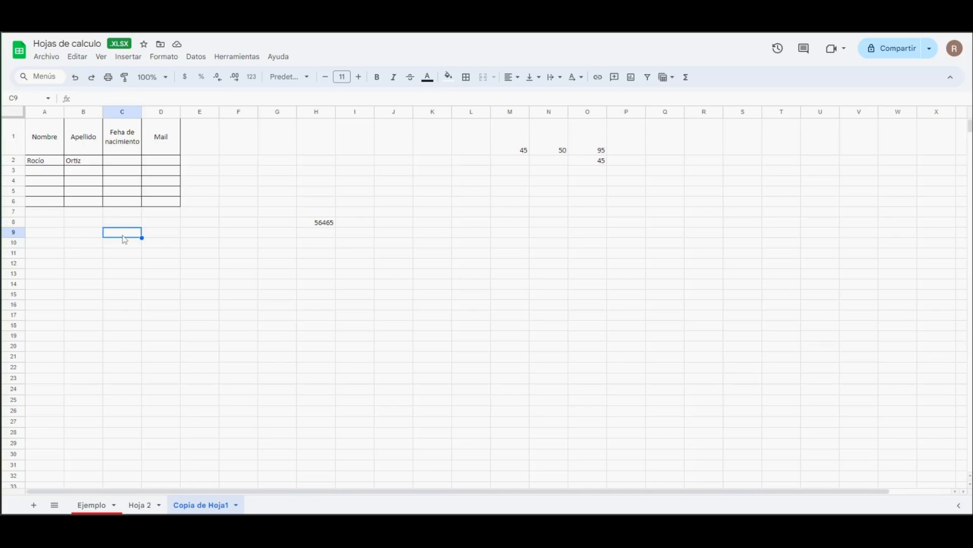